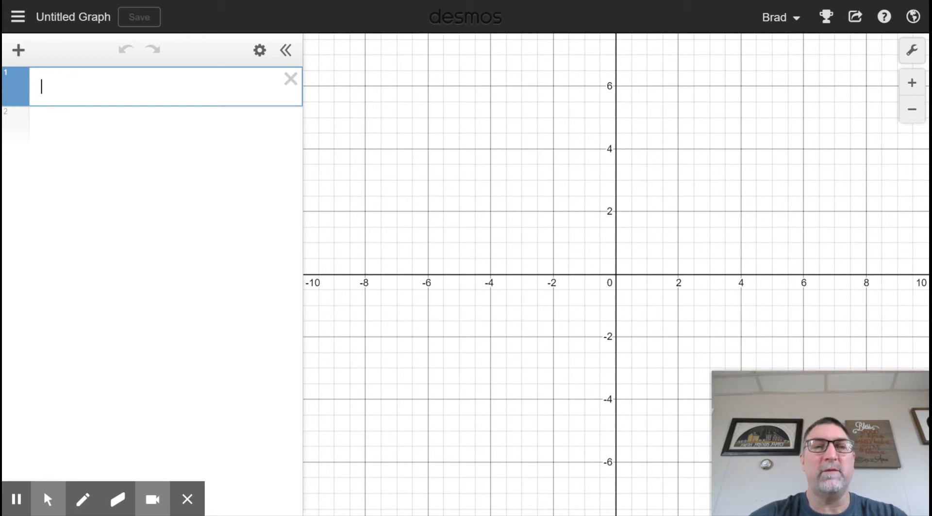
Step: Enter the squared term (x-0)^2 as the start of the first expression
{"action": "type", "text": "("}
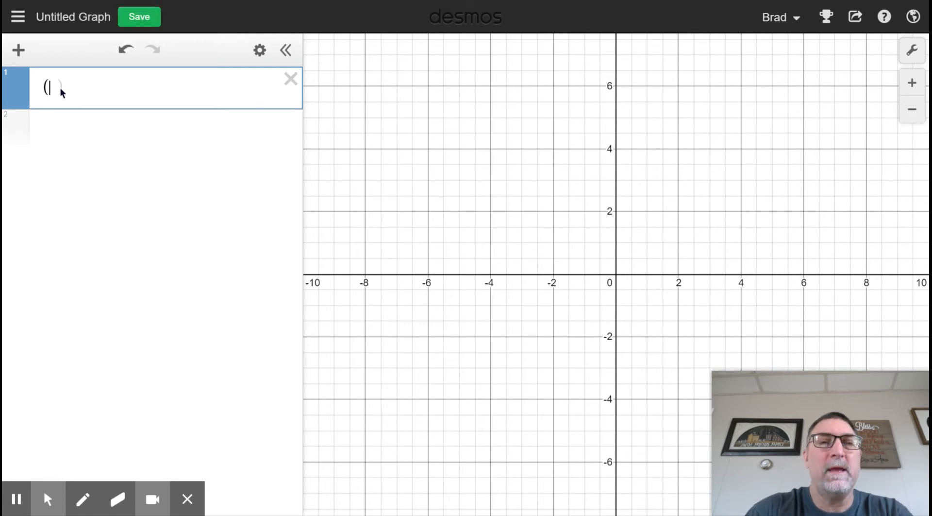
{"action": "type", "text": "x-"}
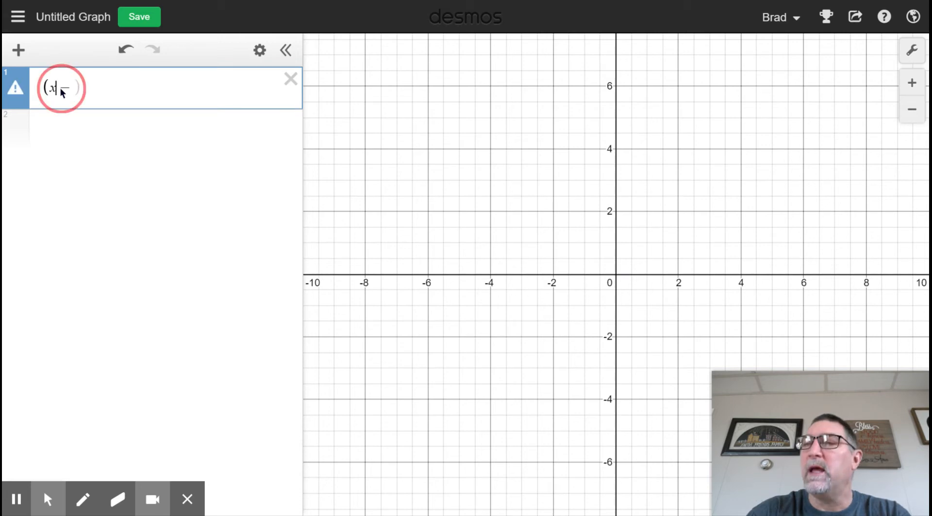
{"action": "left_click", "coordinate": [60, 88]}
{"action": "type", "text": "0"}
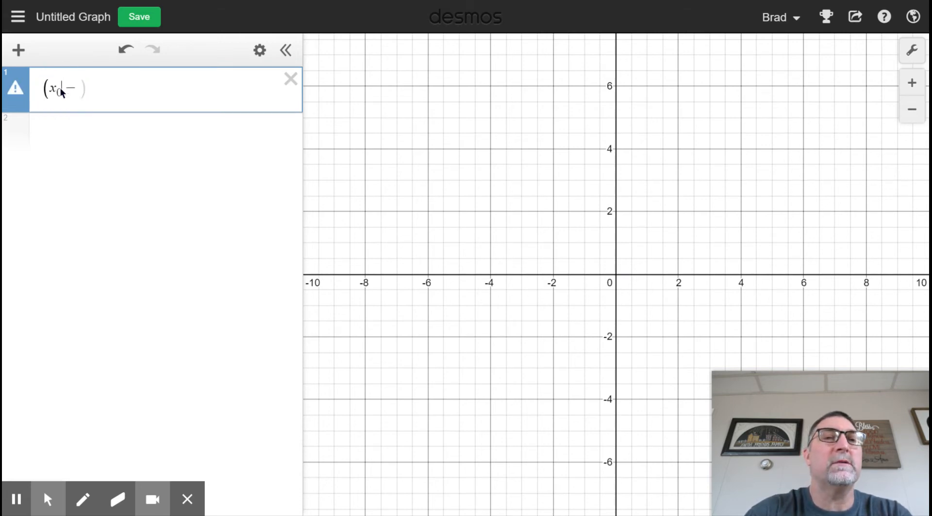
{"action": "key", "text": "BackSpace"}
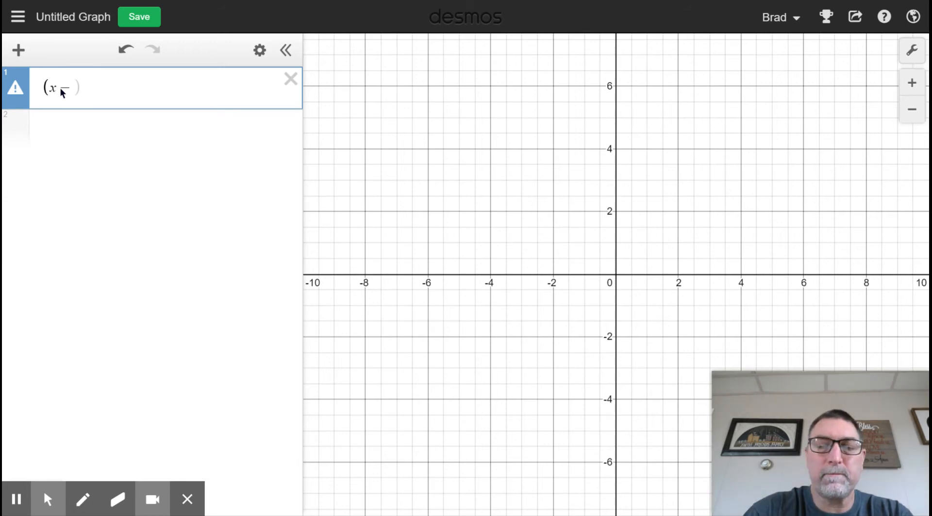
{"action": "type", "text": "0)"}
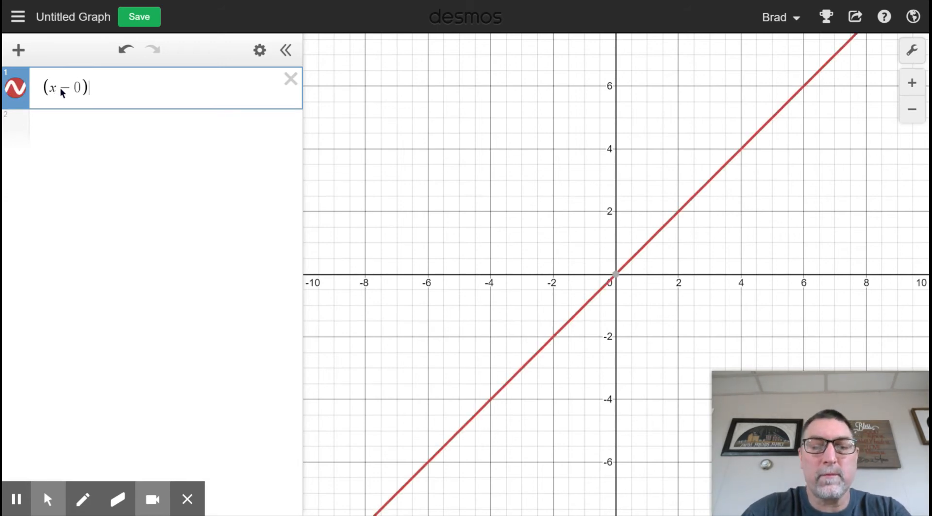
{"action": "type", "text": "^2"}
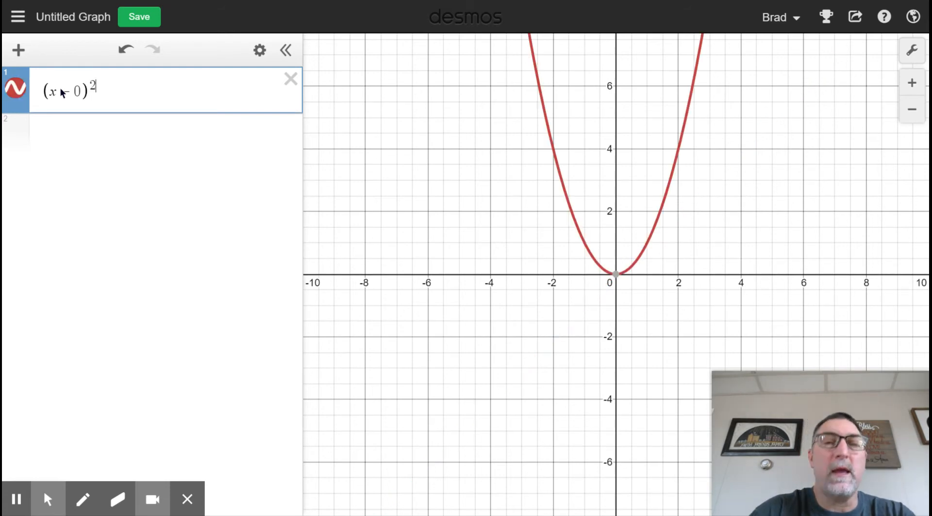
{"action": "key", "text": "Right"}
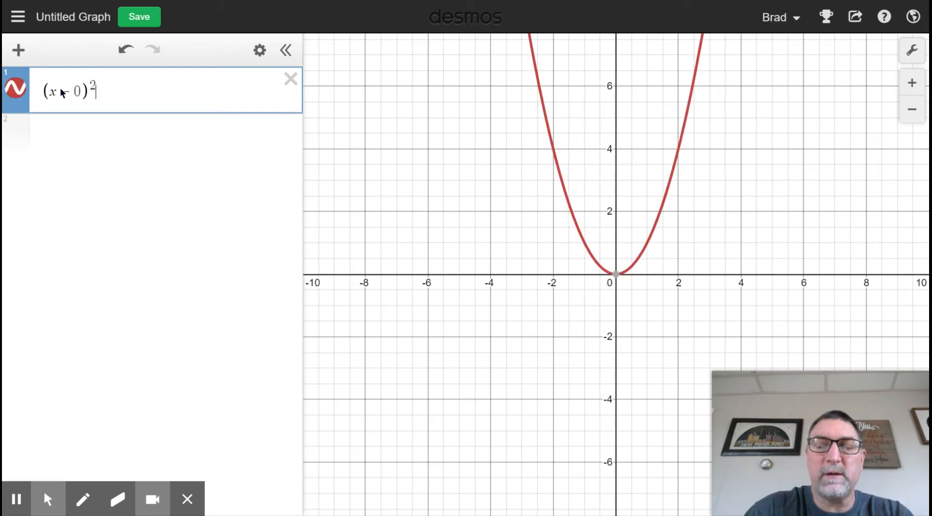
Step: Complete the first equation with + (y-5)^2 = 25 to graph the full circle
{"action": "type", "text": "+"}
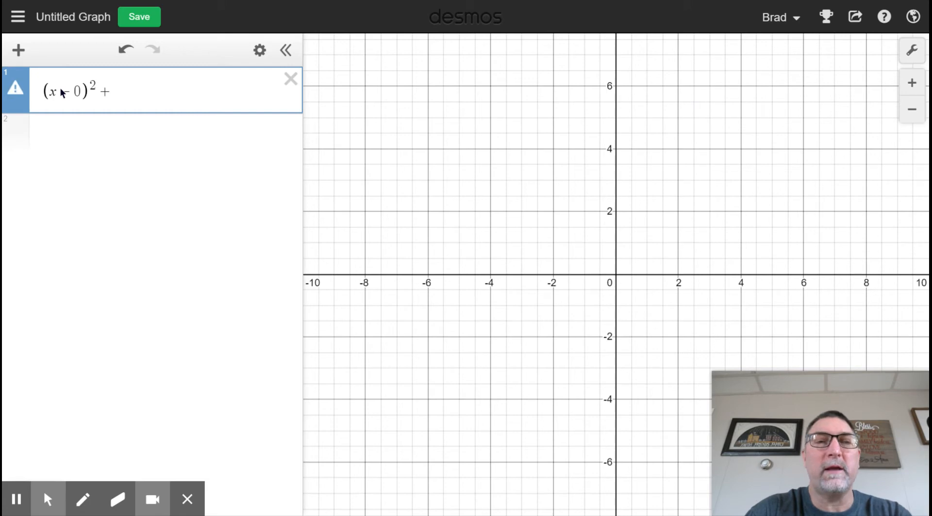
{"action": "type", "text": "("}
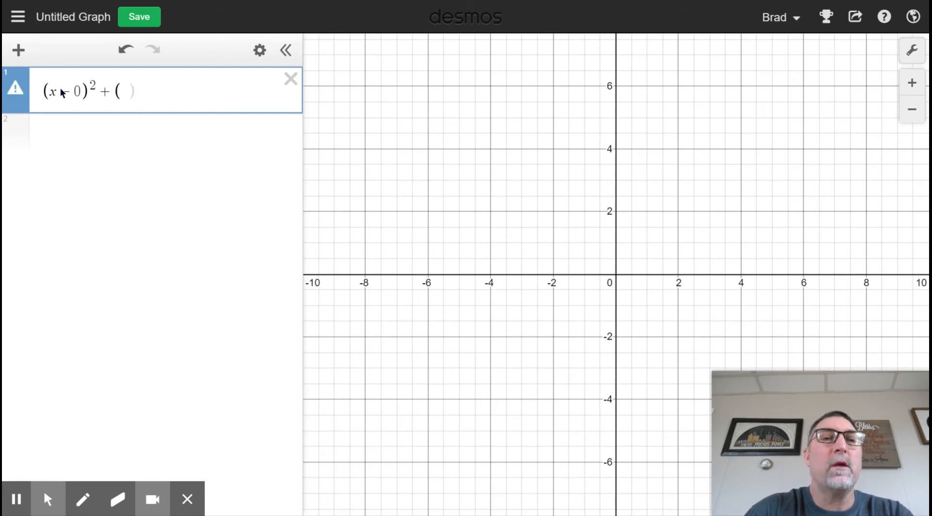
{"action": "type", "text": "y-"}
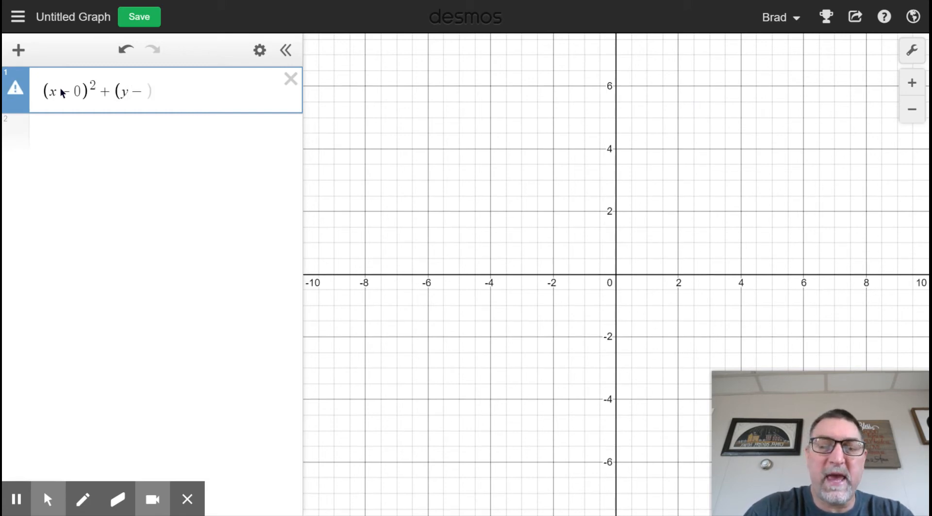
{"action": "type", "text": "5)"}
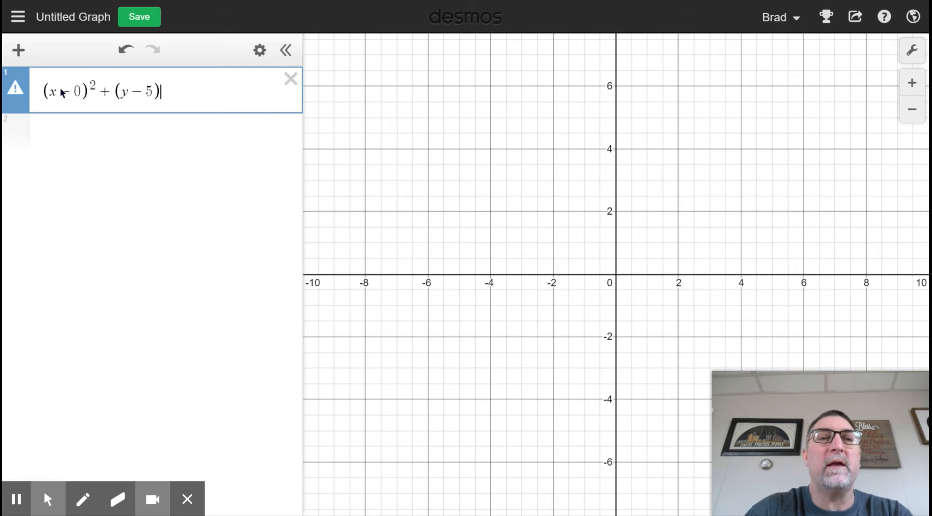
{"action": "type", "text": "^2"}
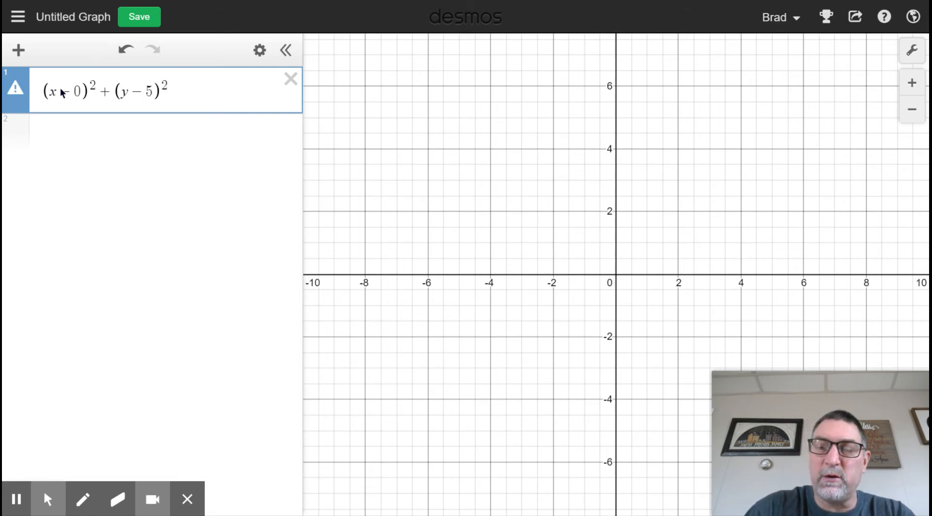
{"action": "type", "text": "="}
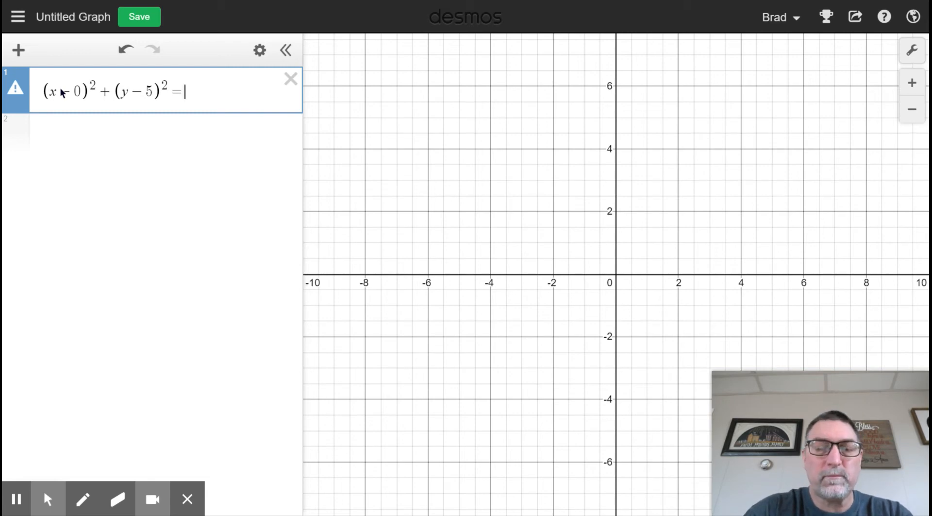
{"action": "type", "text": "25"}
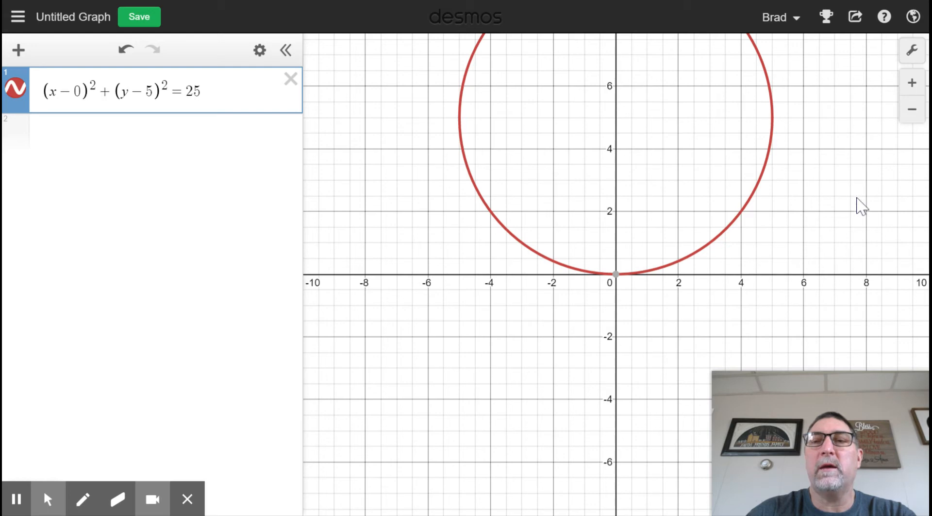
{"action": "left_click_drag", "start_coordinate": [563, 145], "coordinate": [546, 389]}
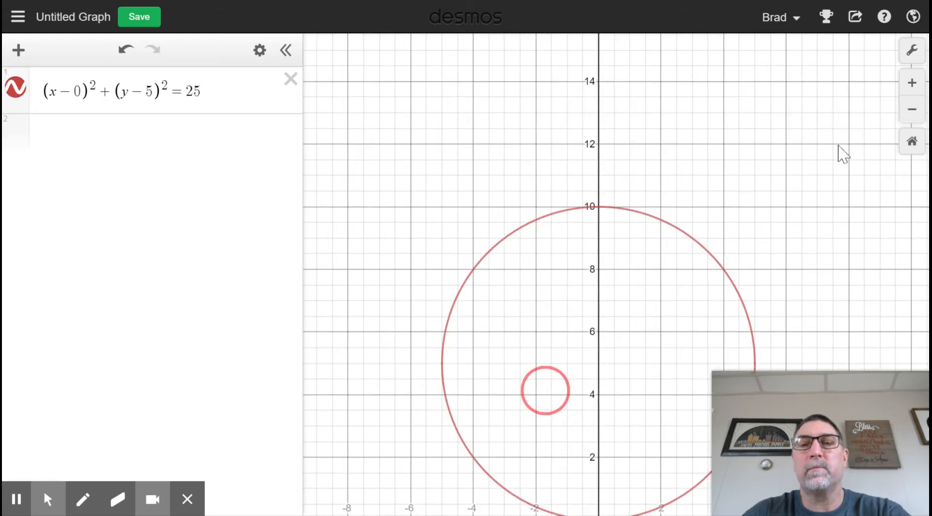
{"action": "left_click_drag", "start_coordinate": [770, 184], "coordinate": [707, 305]}
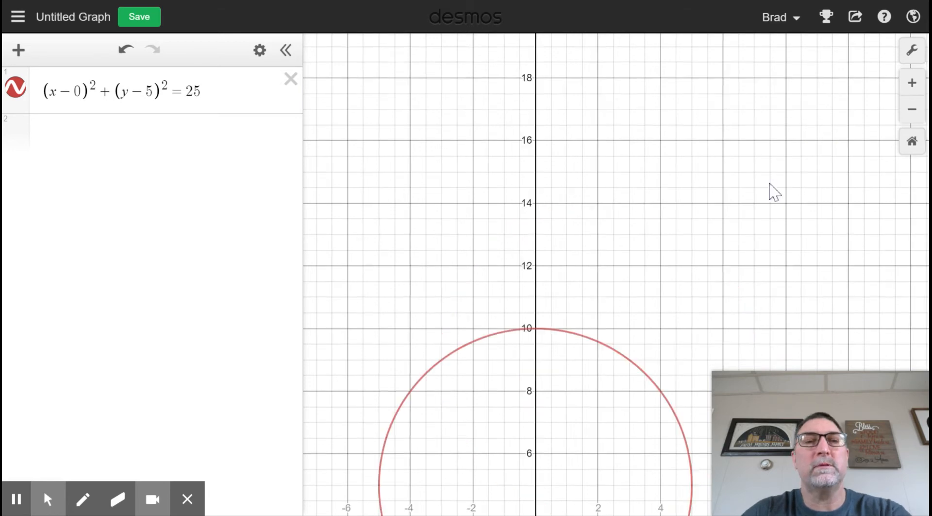
{"action": "left_click_drag", "start_coordinate": [398, 325], "coordinate": [414, 45]}
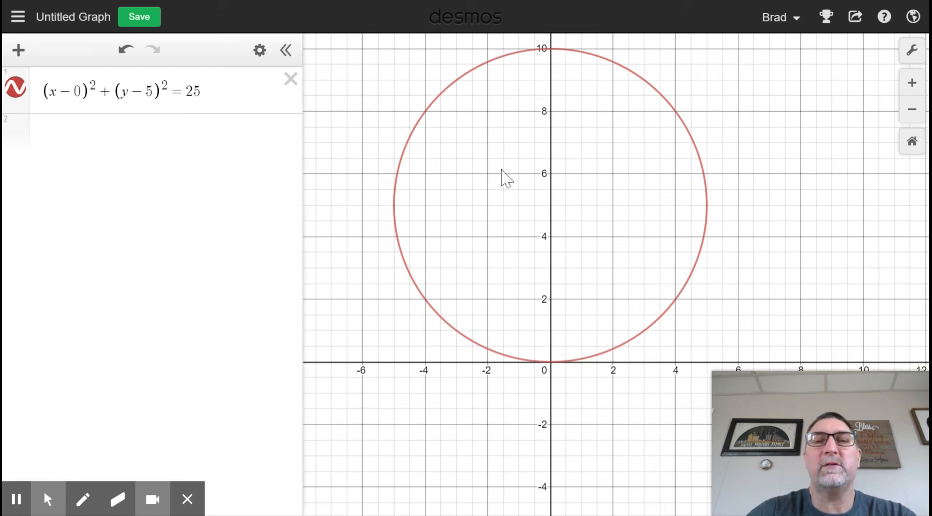
Step: Start a second expression with the fraction (x+2)^2 over 1
{"action": "left_click", "coordinate": [76, 152]}
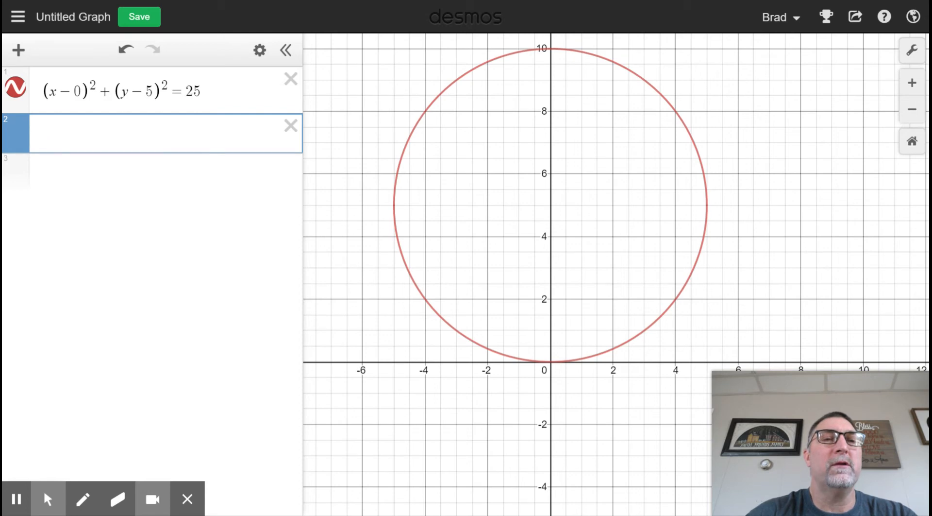
{"action": "left_click", "coordinate": [53, 131]}
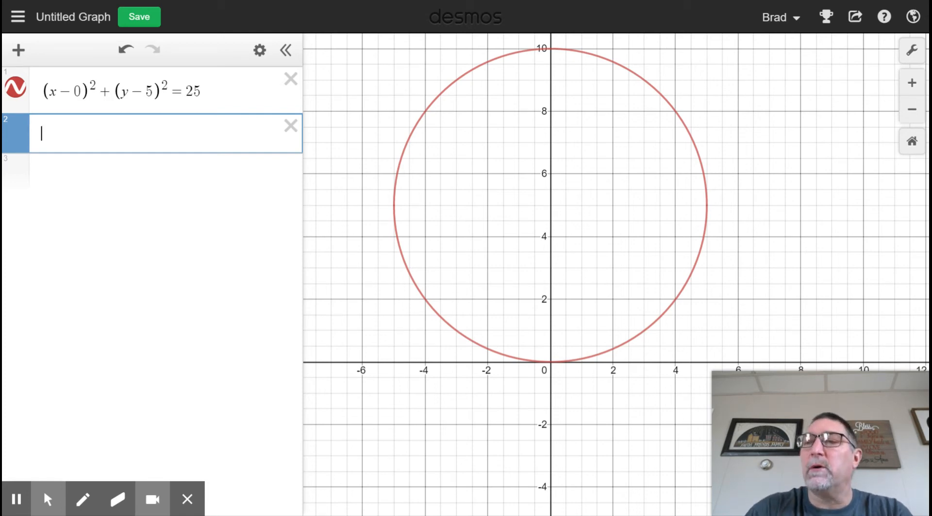
{"action": "type", "text": "(x"}
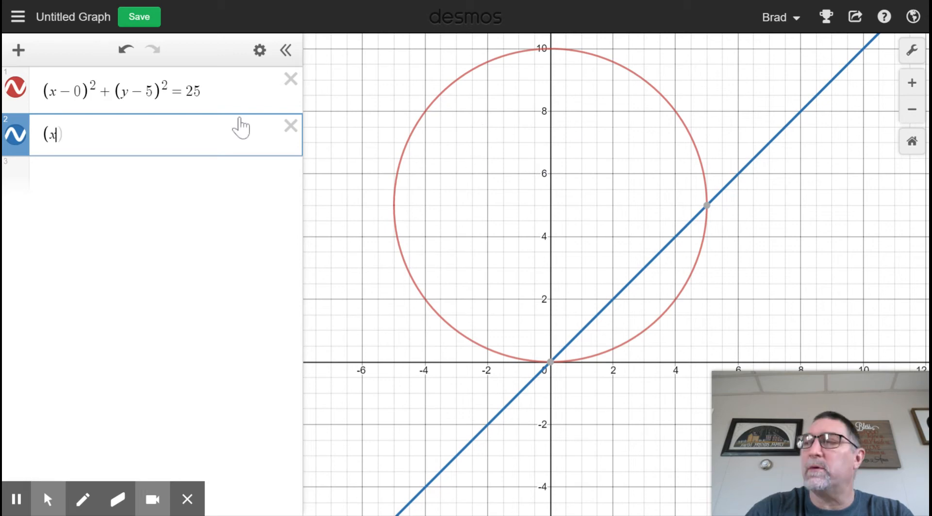
{"action": "type", "text": "+"}
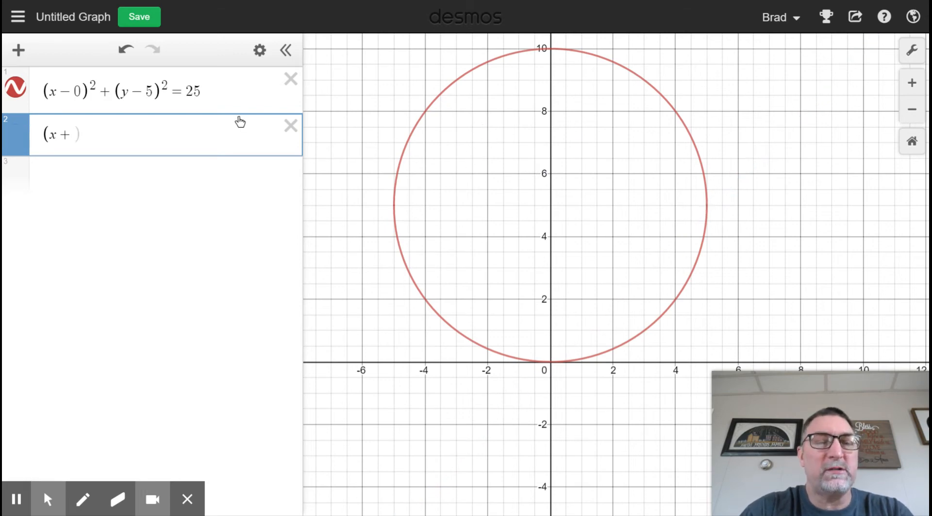
{"action": "type", "text": "2"}
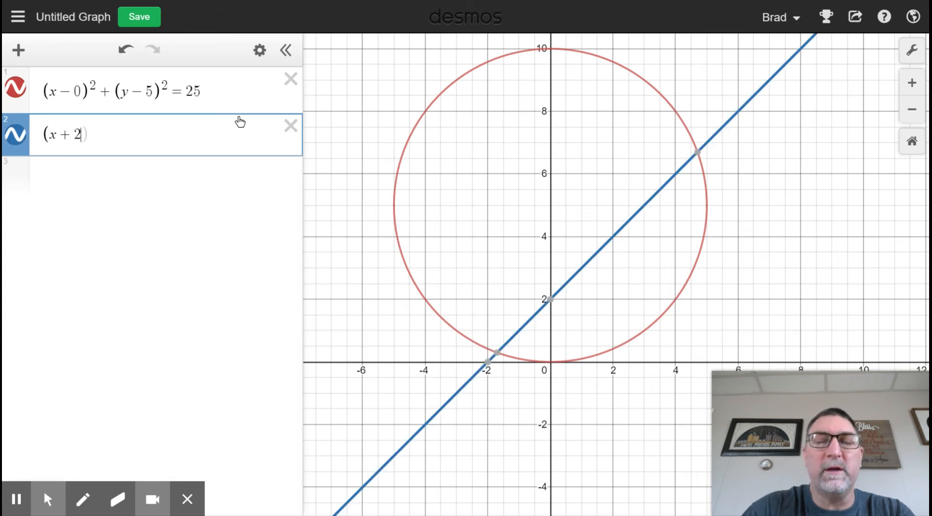
{"action": "type", "text": ")"}
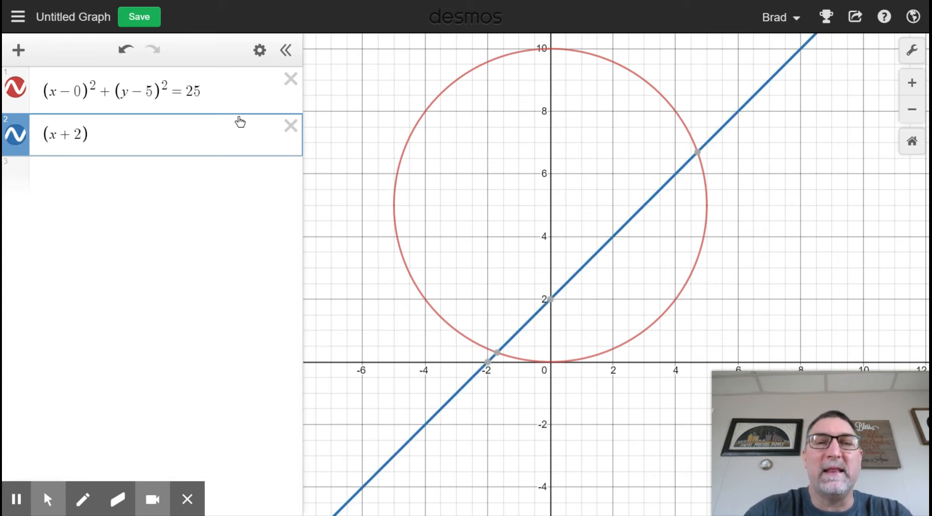
{"action": "type", "text": "^2"}
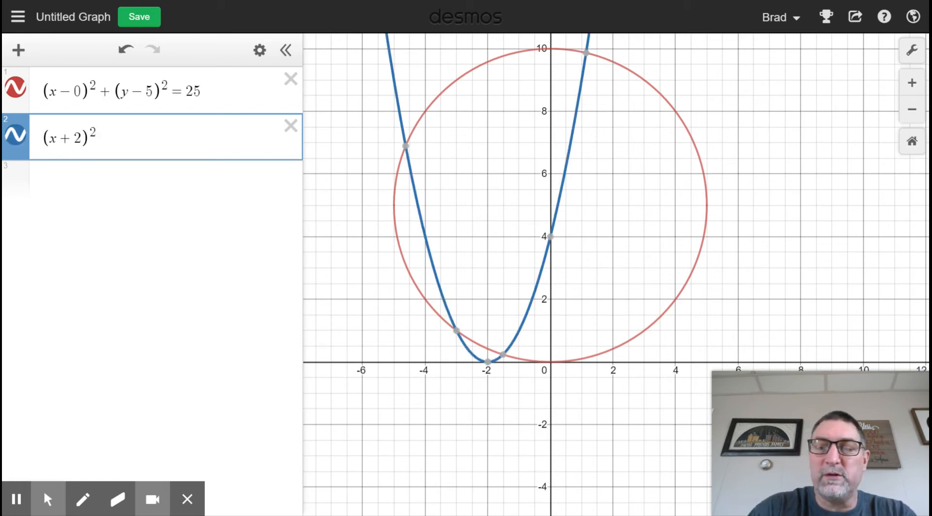
{"action": "type", "text": "^"}
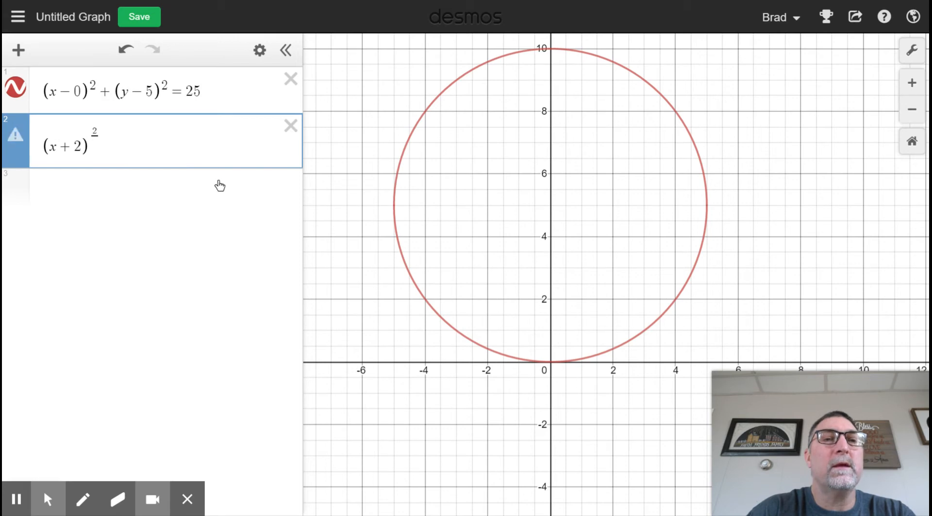
{"action": "key", "text": "BackSpace"}
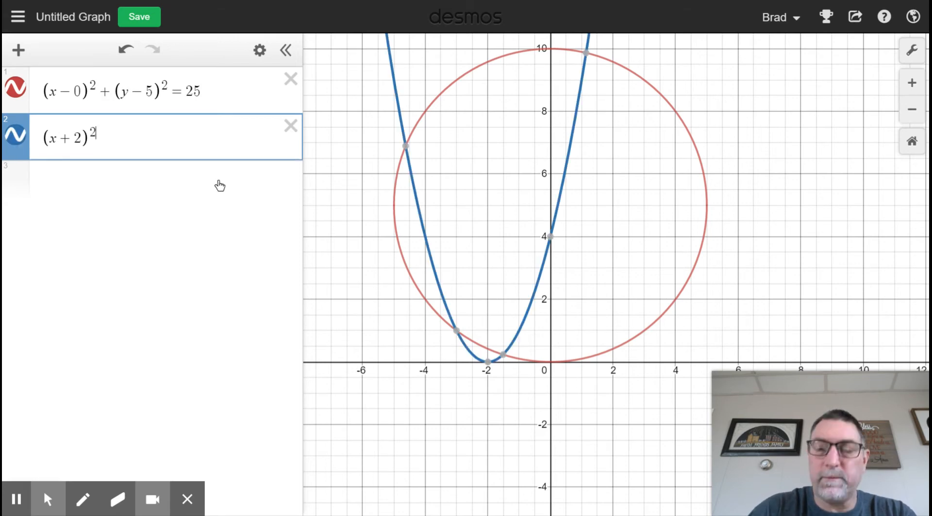
{"action": "type", "text": "/"}
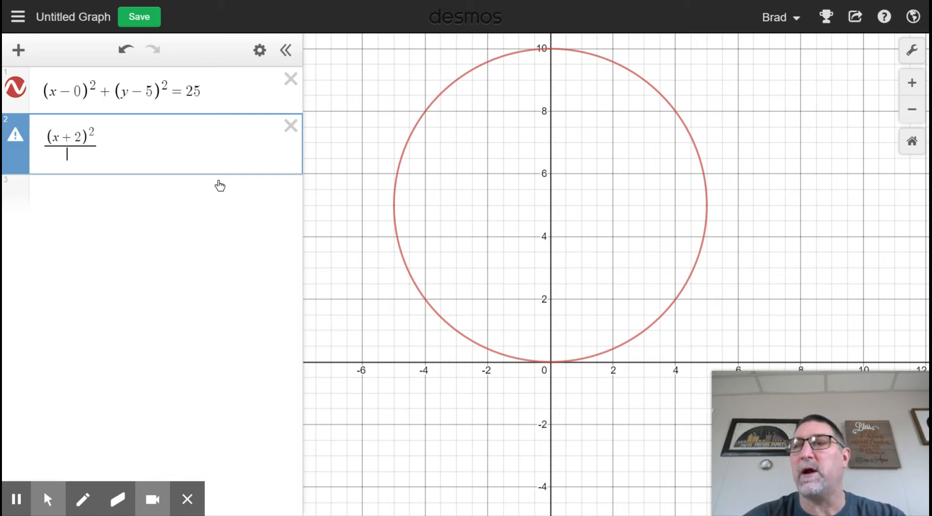
{"action": "type", "text": "1"}
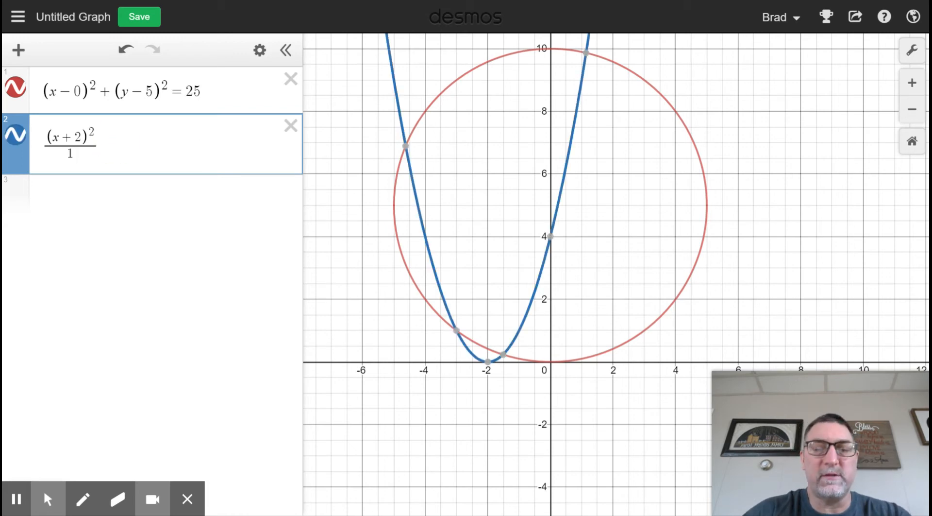
Step: Add the fraction (y-7)^2 over .6 to the second expression, following the (x+2)^2 over 1 term
{"action": "left_click", "coordinate": [113, 146]}
{"action": "type", "text": "+"}
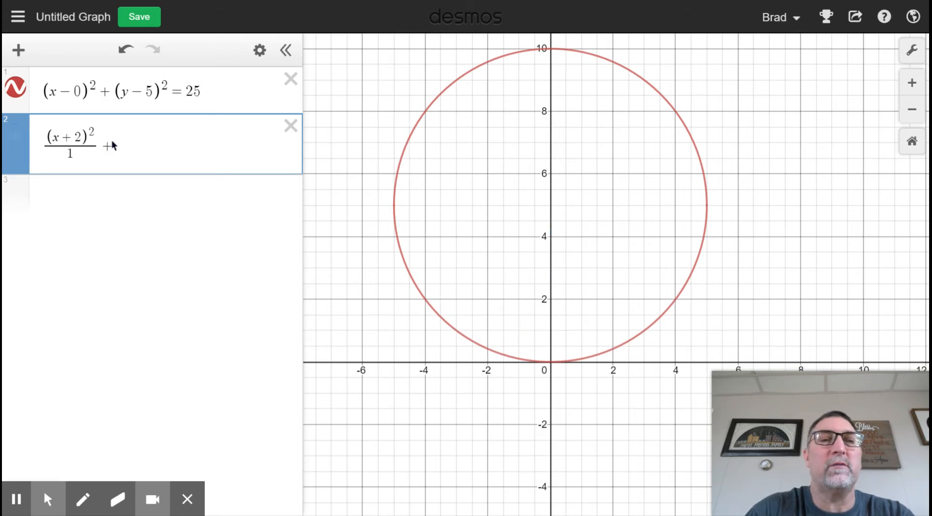
{"action": "type", "text": "("}
{"action": "type", "text": "y"}
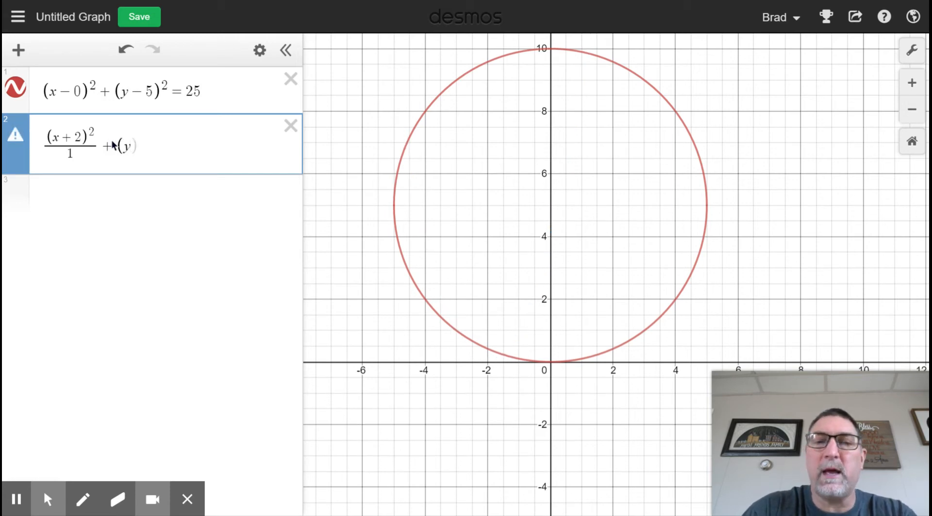
{"action": "type", "text": "-"}
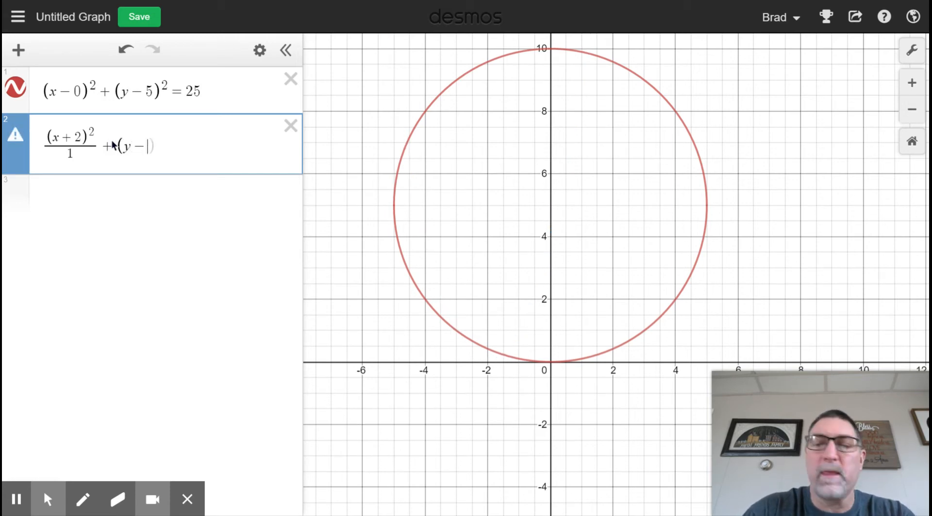
{"action": "type", "text": "7("}
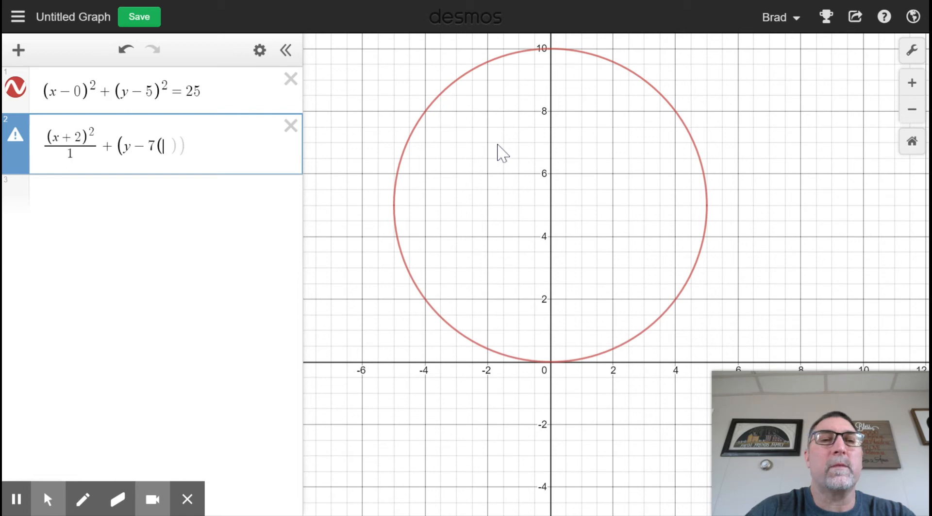
{"action": "key", "text": "BackSpace"}
{"action": "type", "text": ")"}
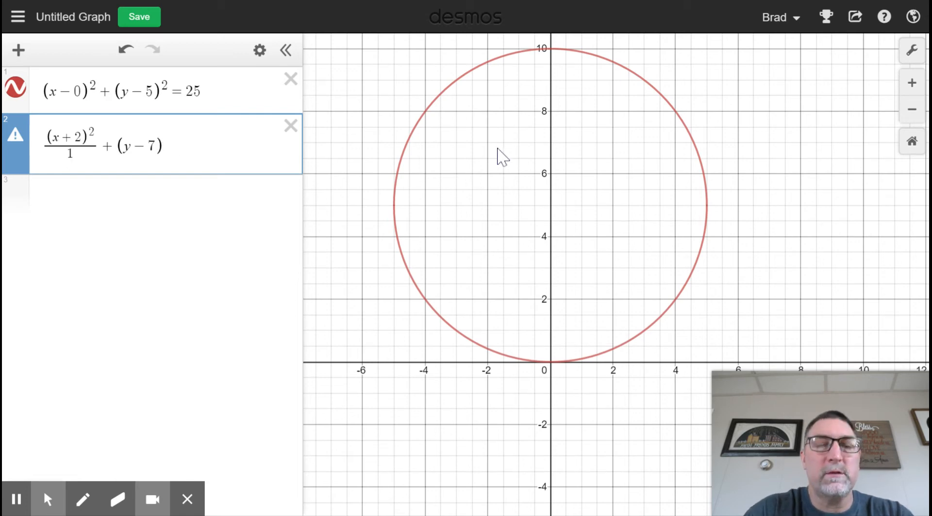
{"action": "type", "text": "^2"}
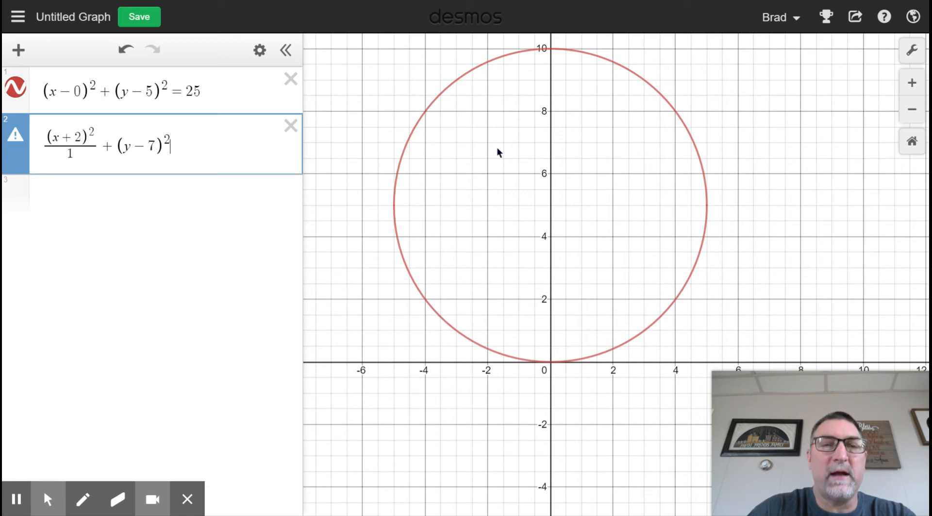
{"action": "type", "text": "/"}
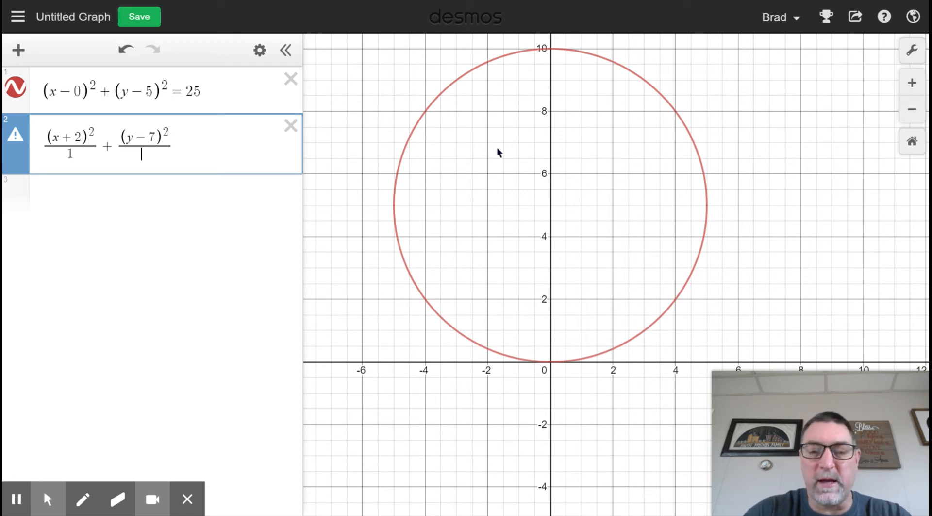
{"action": "type", "text": "."}
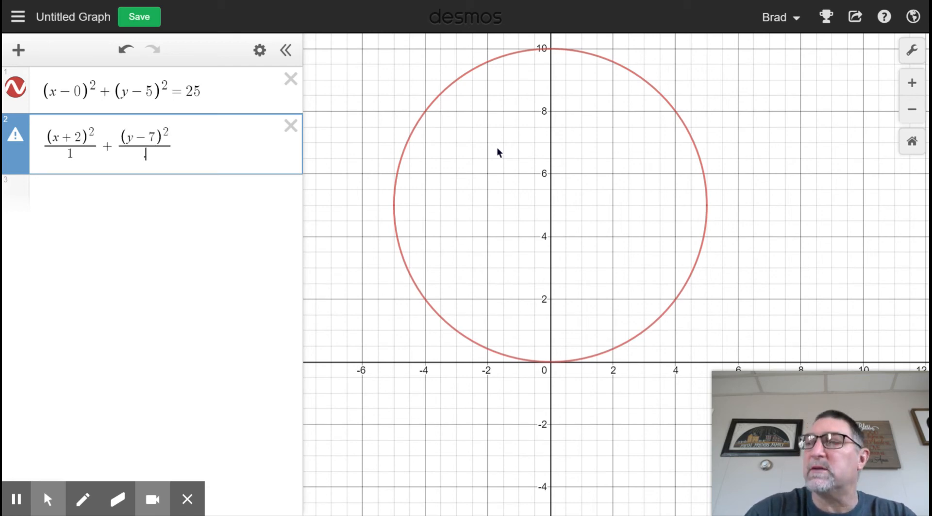
{"action": "type", "text": "6"}
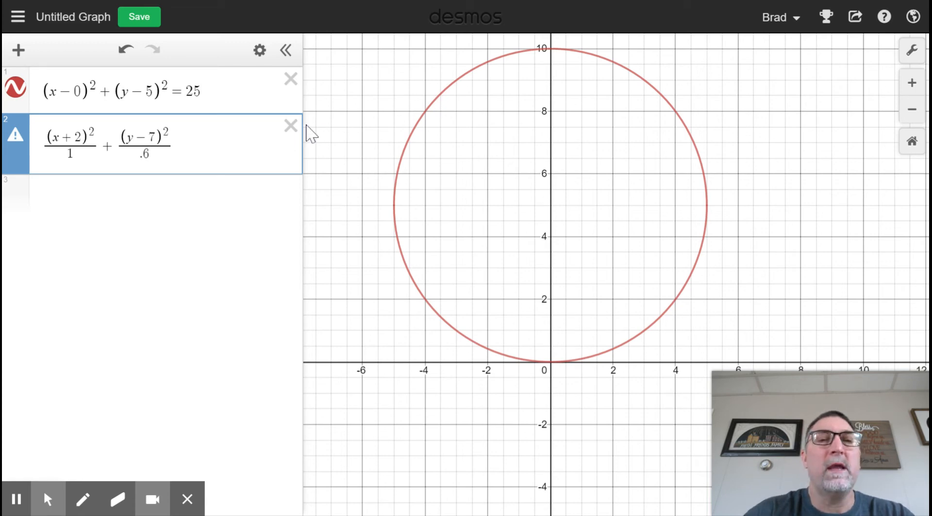
Step: Set the second expression equal to 1 and change its equals sign to < so the ellipse is shaded
{"action": "left_click", "coordinate": [176, 138]}
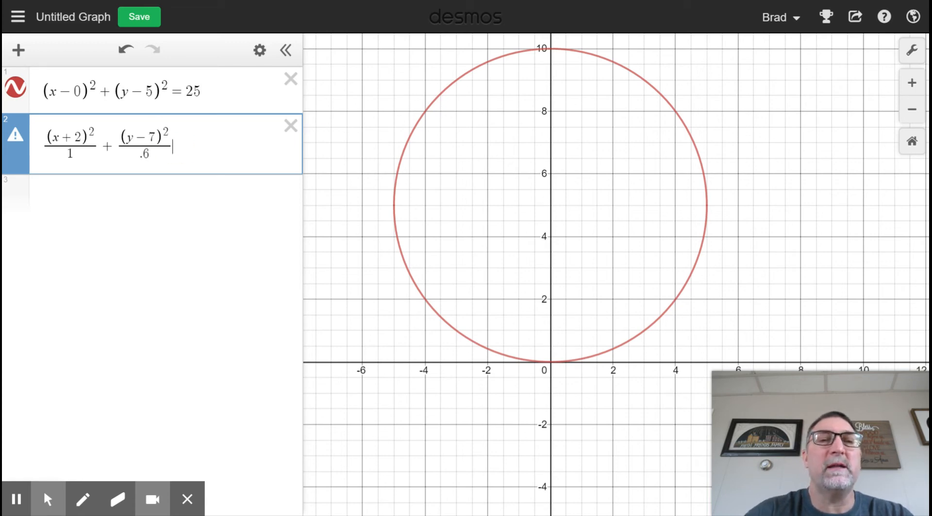
{"action": "type", "text": "=1"}
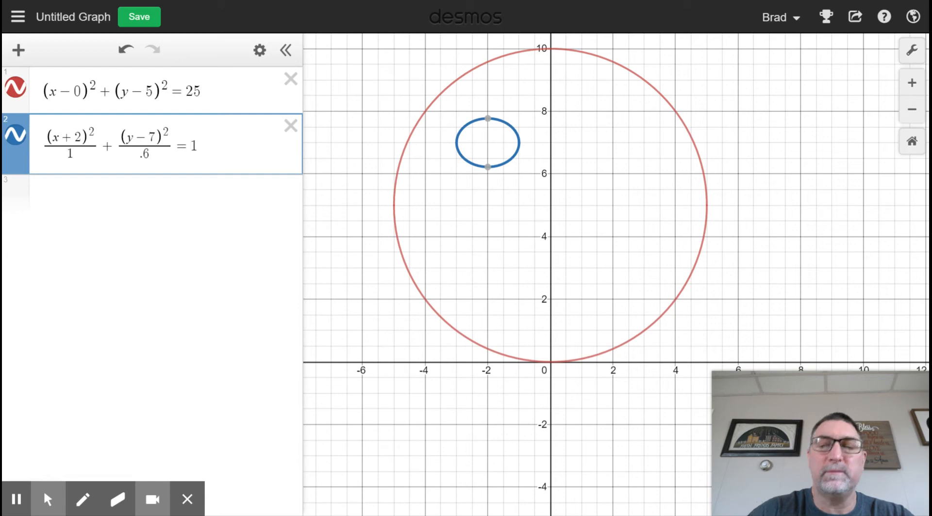
{"action": "key", "text": "BackSpace"}
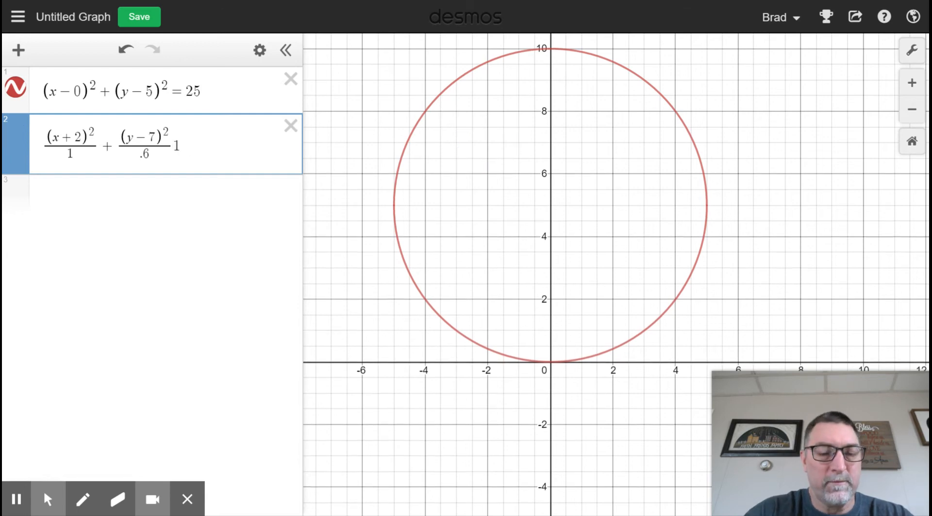
{"action": "type", "text": "<"}
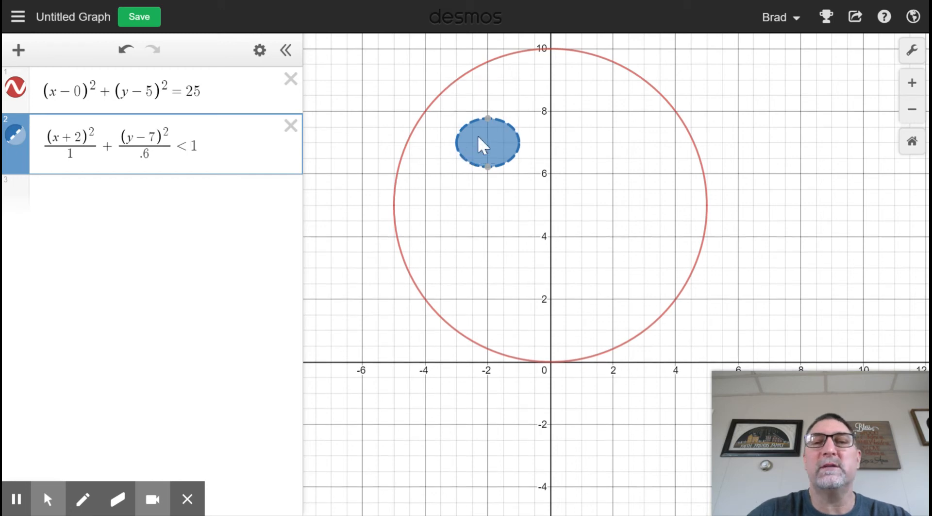
Step: Start a third expression with the fraction (x-2)^2 over 1
{"action": "left_click", "coordinate": [95, 214]}
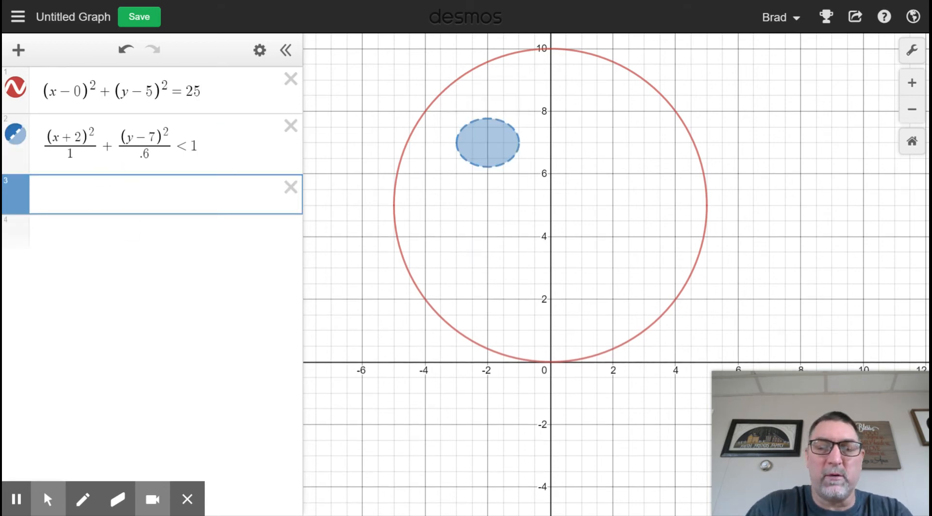
{"action": "type", "text": "(x"}
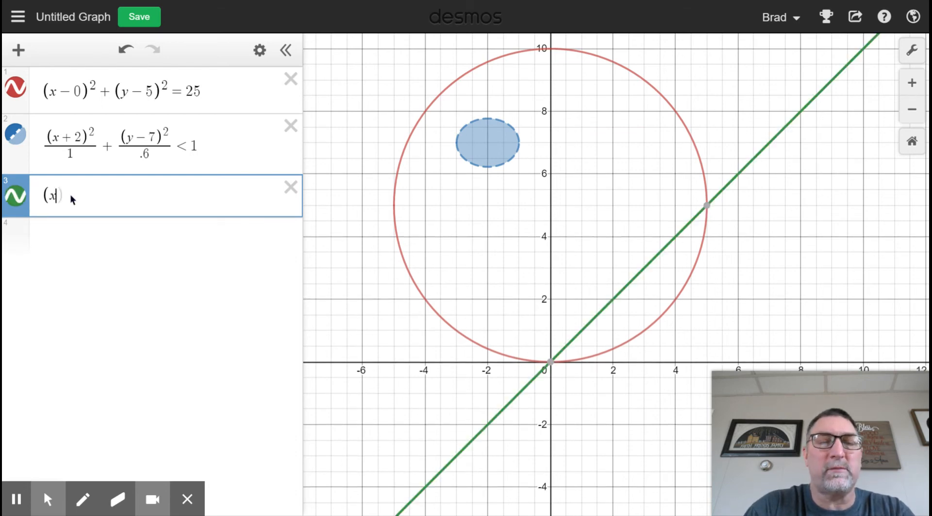
{"action": "type", "text": "-2)^2/"}
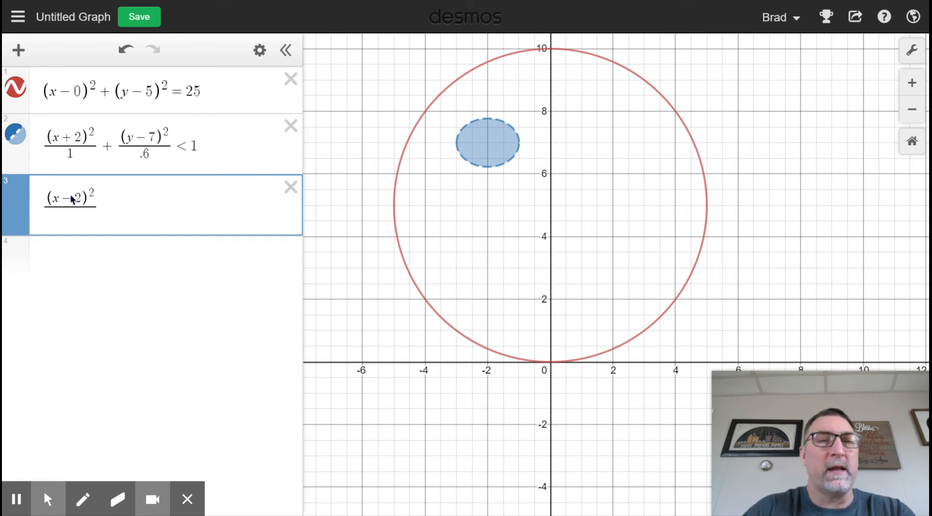
{"action": "type", "text": "1"}
Step: Complete the third expression with + (y-7)^2 over .6 < 1 to graph a second shaded ellipse
{"action": "left_click", "coordinate": [111, 204]}
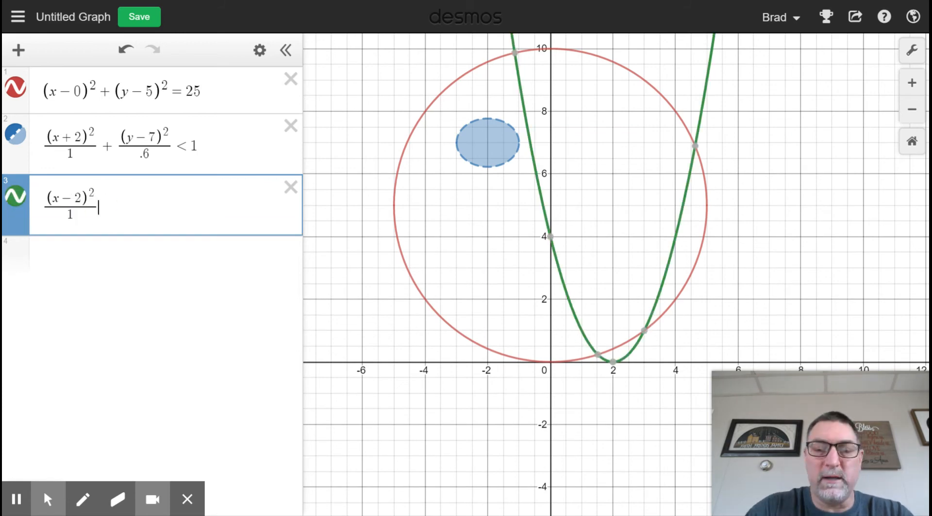
{"action": "type", "text": "+"}
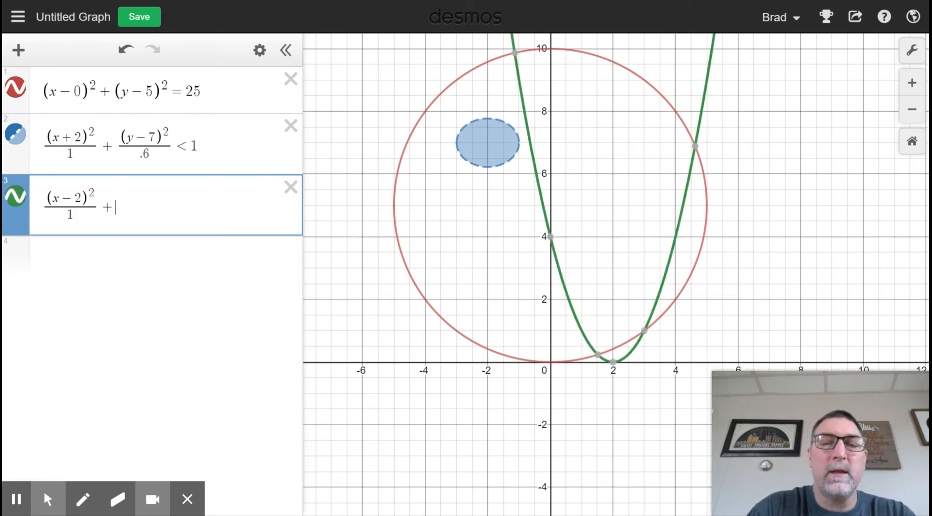
{"action": "type", "text": "(y-"}
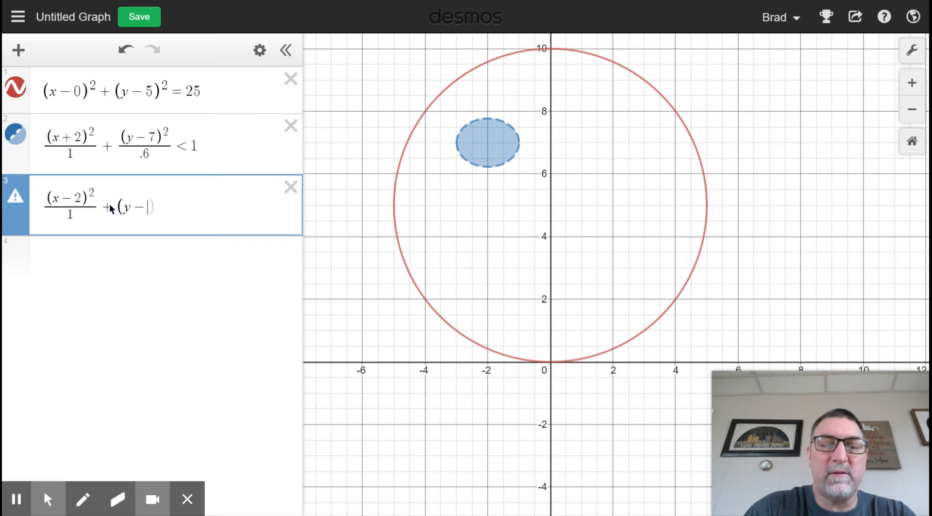
{"action": "type", "text": "7)"}
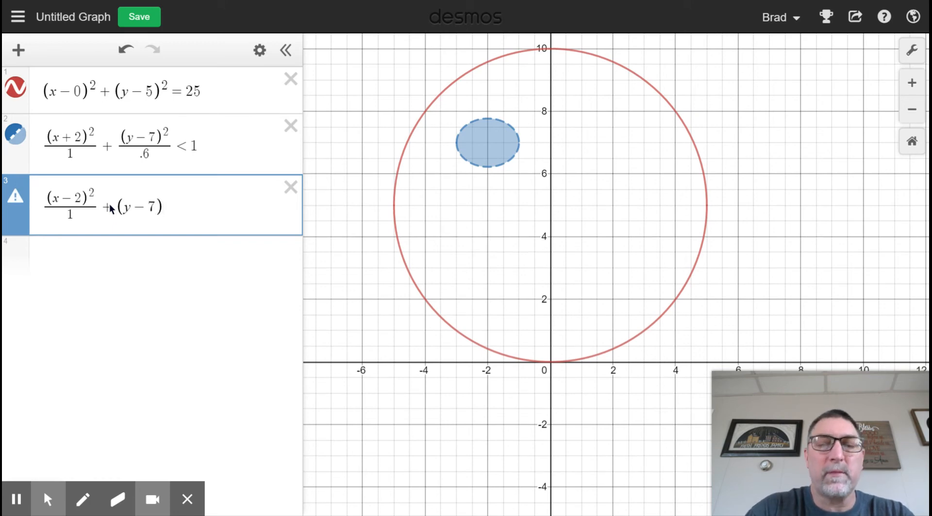
{"action": "type", "text": "^2"}
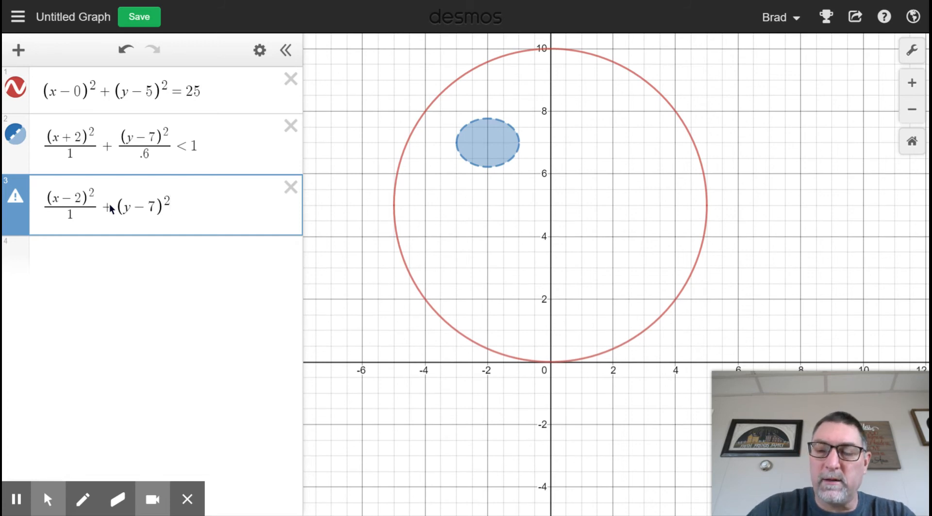
{"action": "type", "text": "/."}
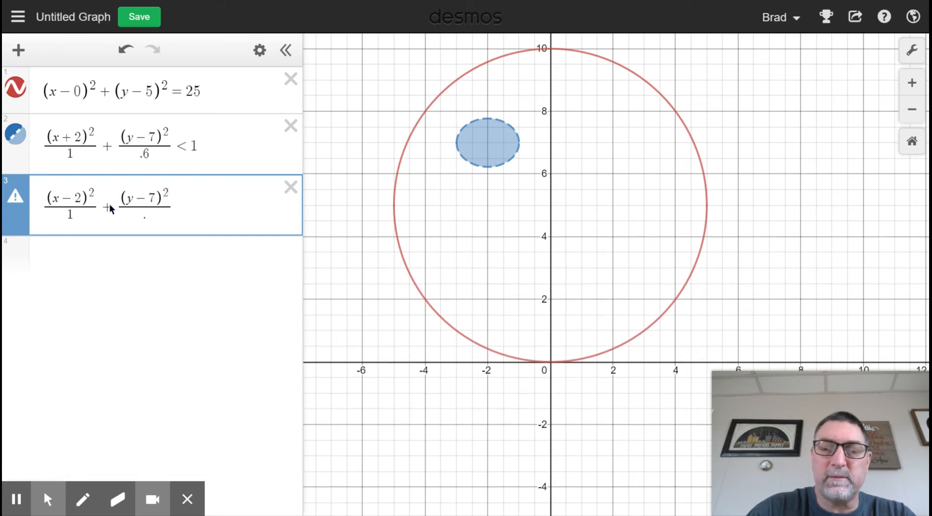
{"action": "type", "text": "6"}
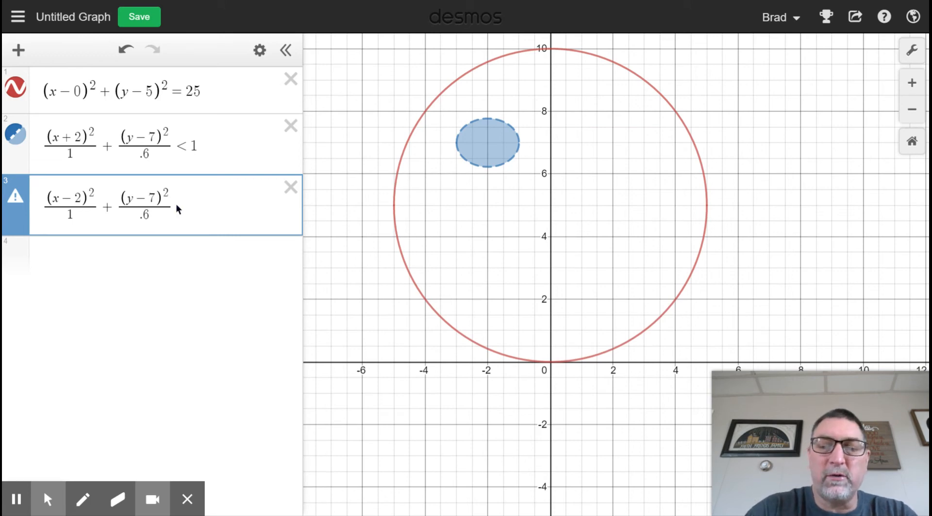
{"action": "type", "text": "<"}
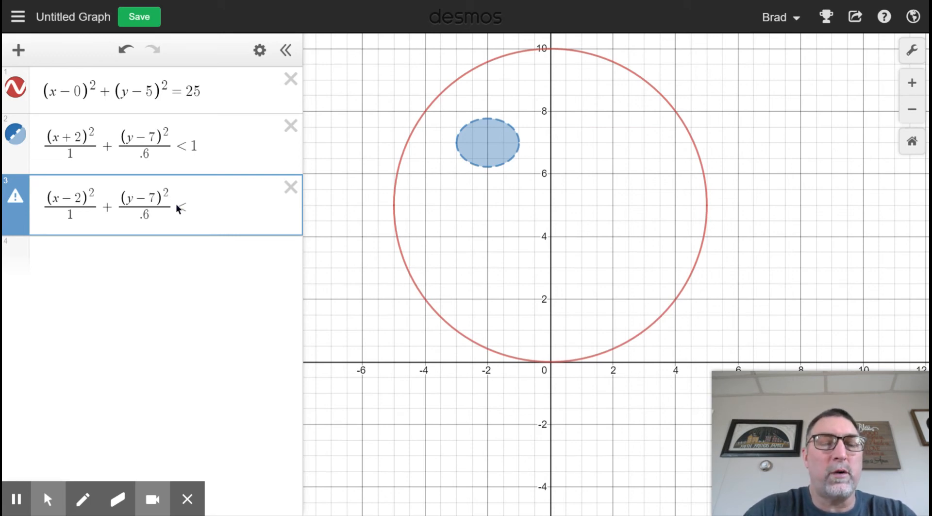
{"action": "type", "text": "11"}
{"action": "key", "text": "BackSpace"}
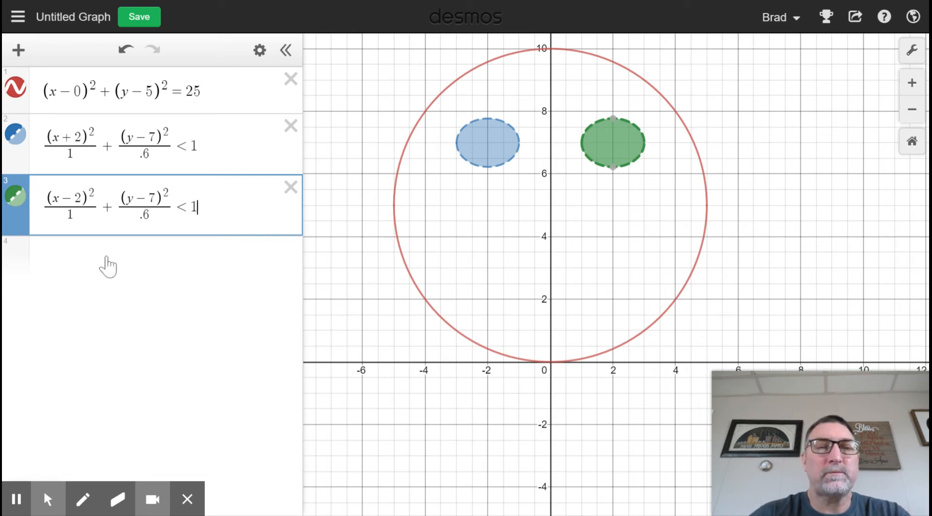
Step: Start a fourth expression with y = cos and an opening parenthesis
{"action": "left_click", "coordinate": [107, 256]}
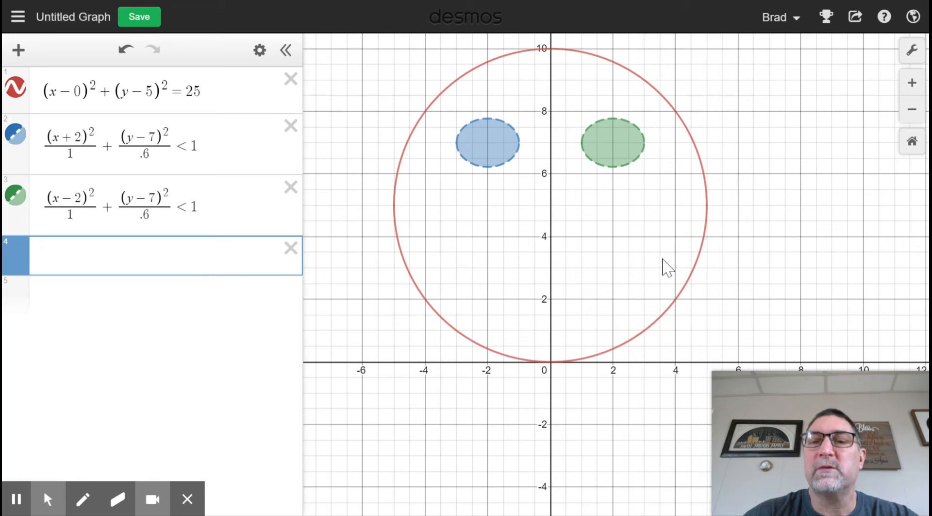
{"action": "type", "text": "y="}
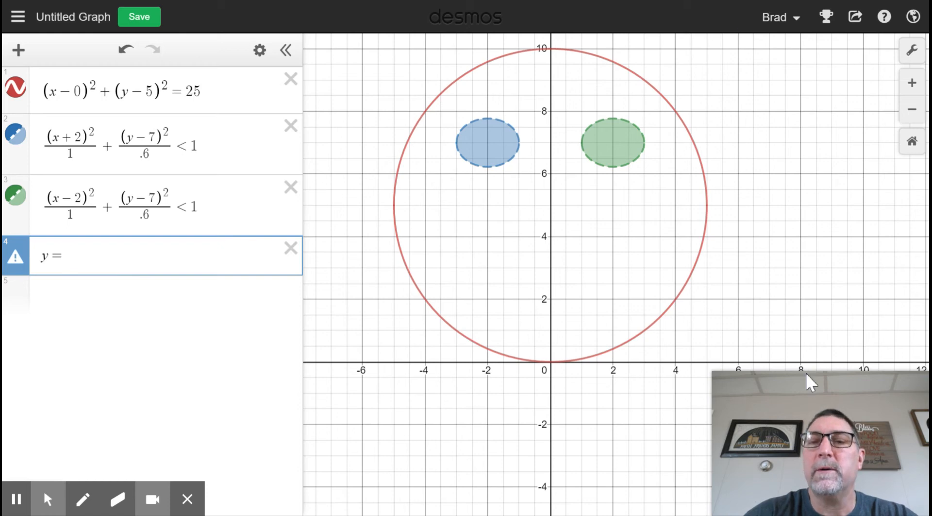
{"action": "type", "text": "cos"}
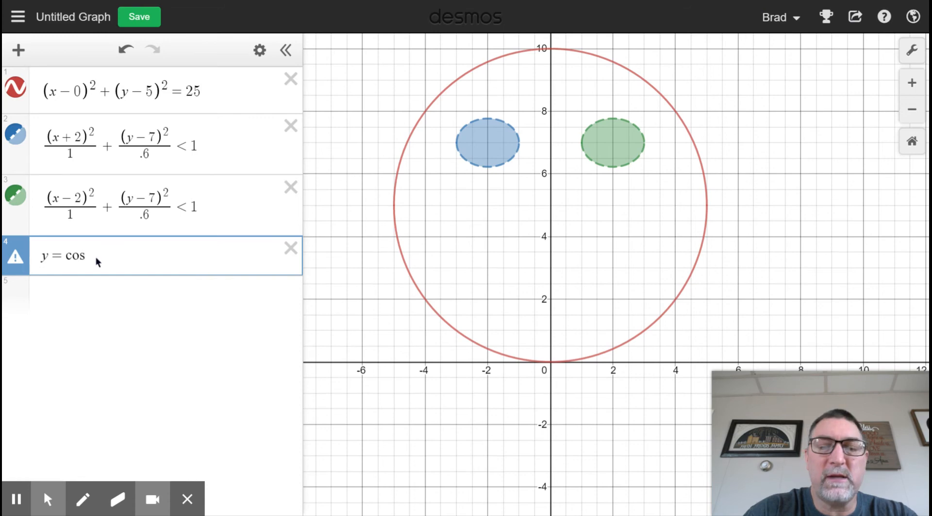
{"action": "type", "text": "("}
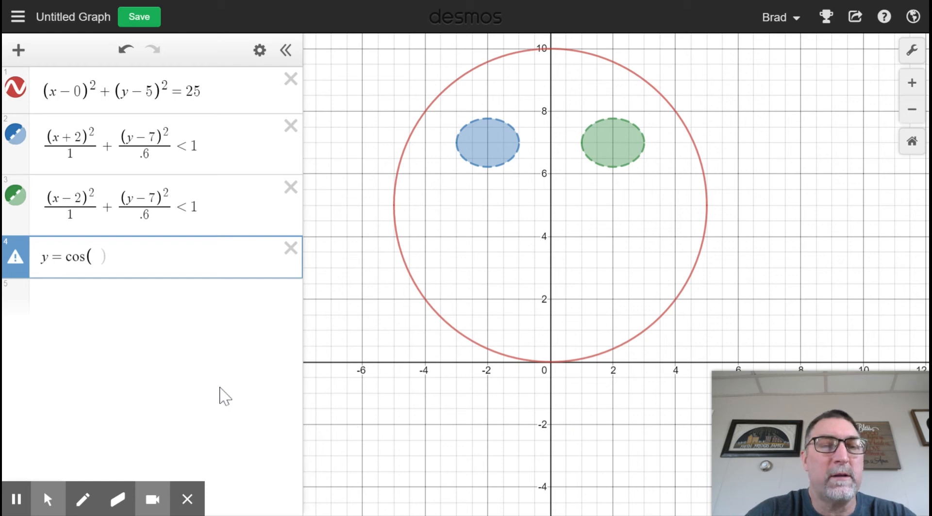
Step: Bring up the on-screen keypad and examine its list of trigonometric functions
{"action": "mouse_move", "coordinate": [187, 500]}
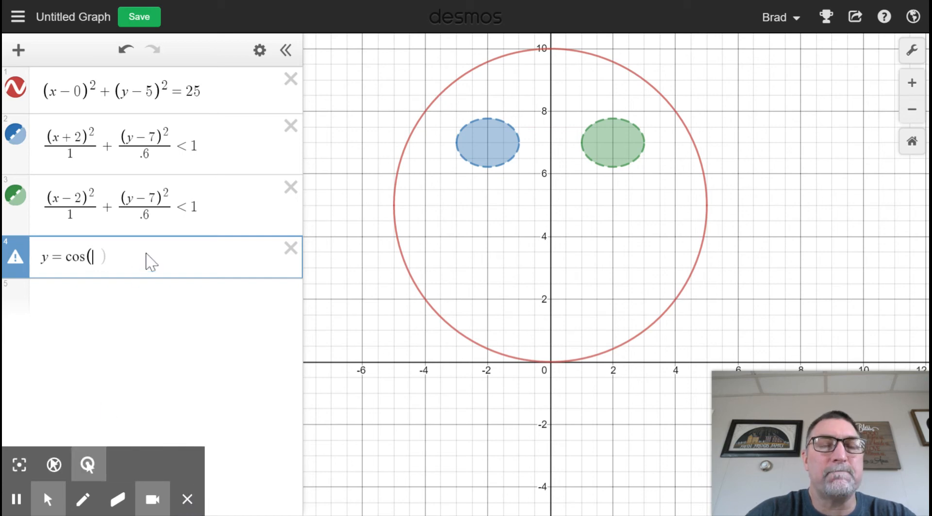
{"action": "left_click", "coordinate": [149, 260]}
{"action": "left_click", "coordinate": [28, 496]}
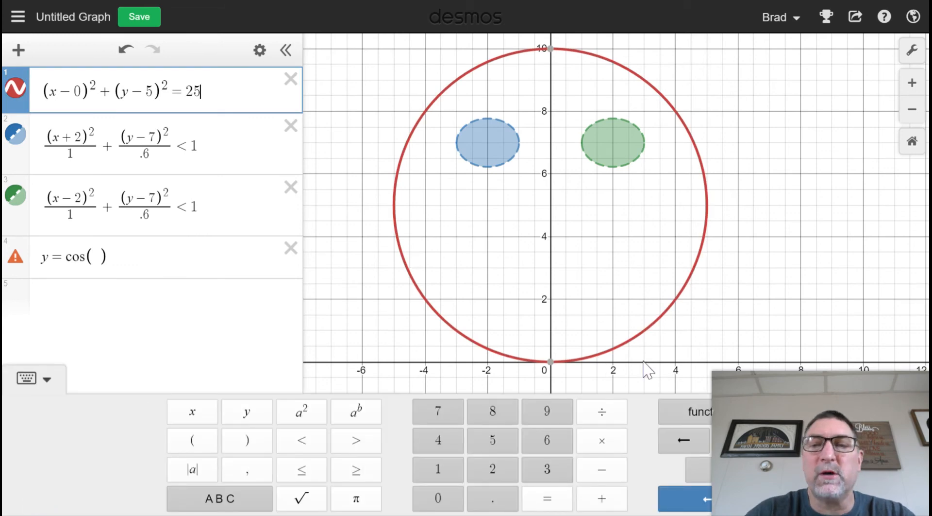
{"action": "left_click", "coordinate": [694, 419]}
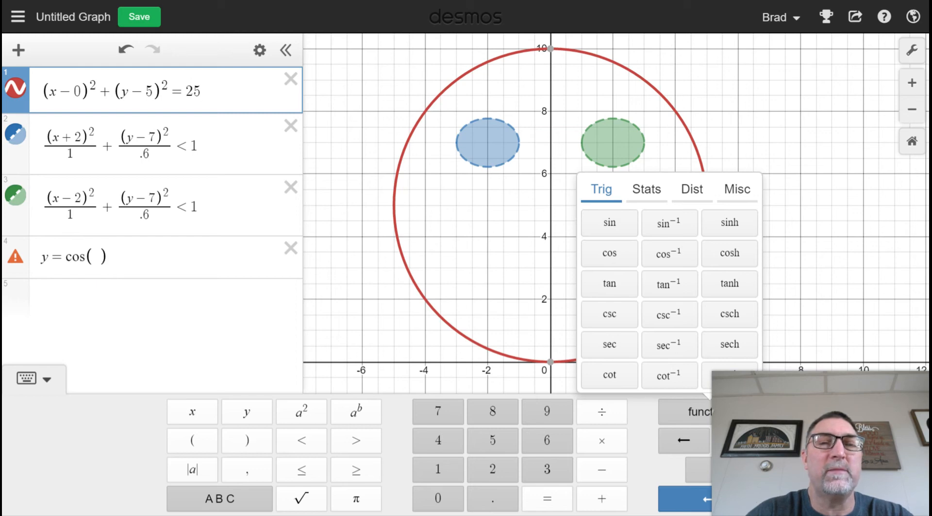
Step: Enter 3x as the cosine's argument in the fourth expression to graph y = cos(3x)
{"action": "left_click", "coordinate": [122, 257]}
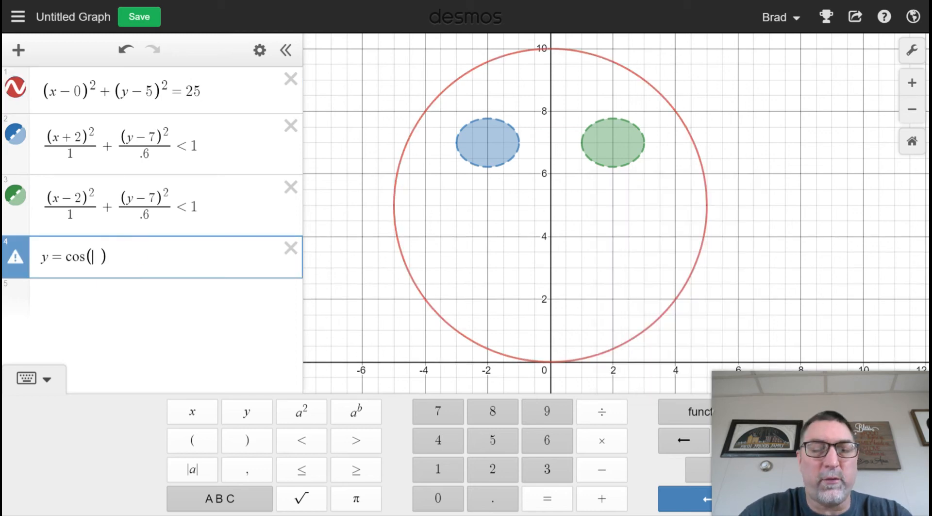
{"action": "type", "text": "3x"}
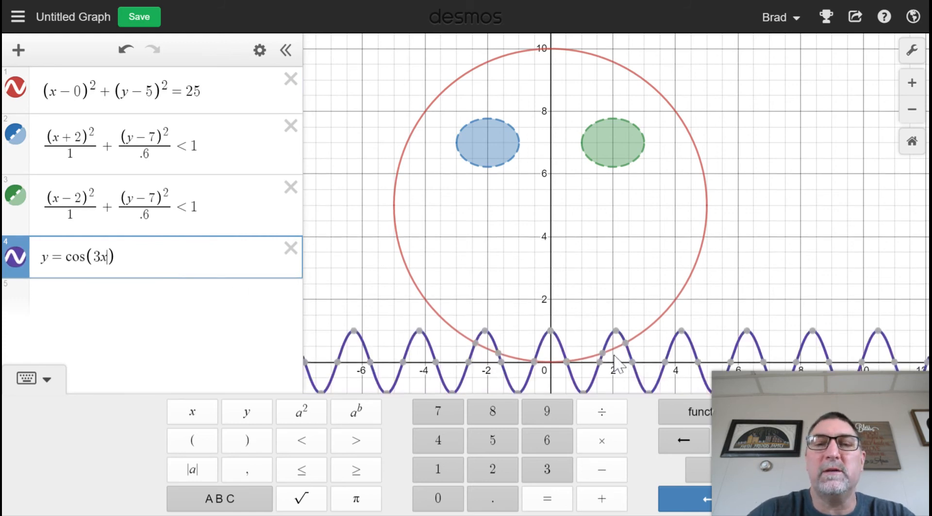
{"action": "left_click", "coordinate": [129, 256]}
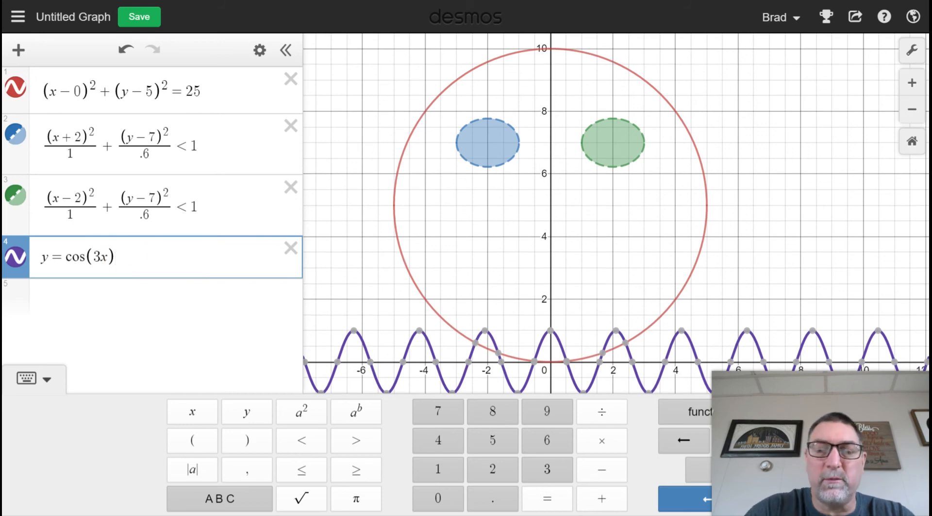
Step: Add + 3 to the fourth expression to graph y = cos(3x) + 3, and check the curve's peaks near x = −2 and x = 2
{"action": "type", "text": "+3"}
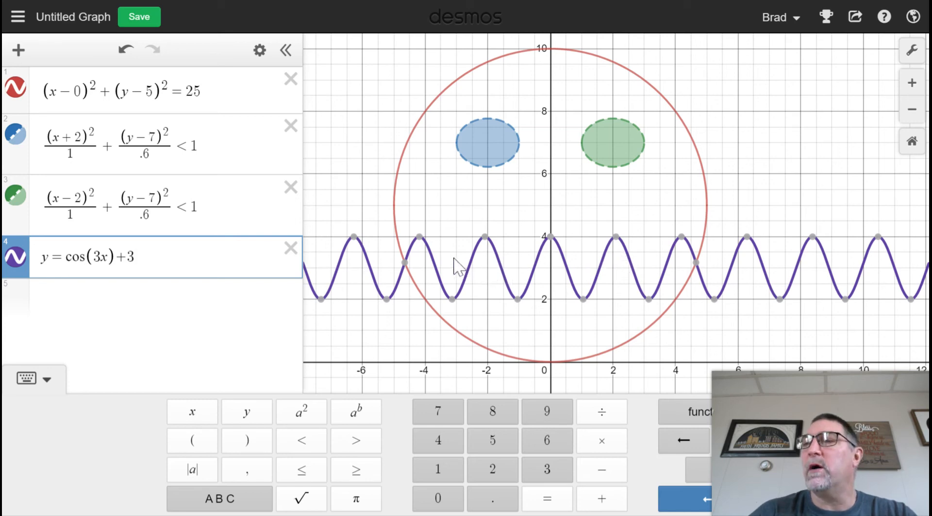
{"action": "left_click", "coordinate": [485, 238]}
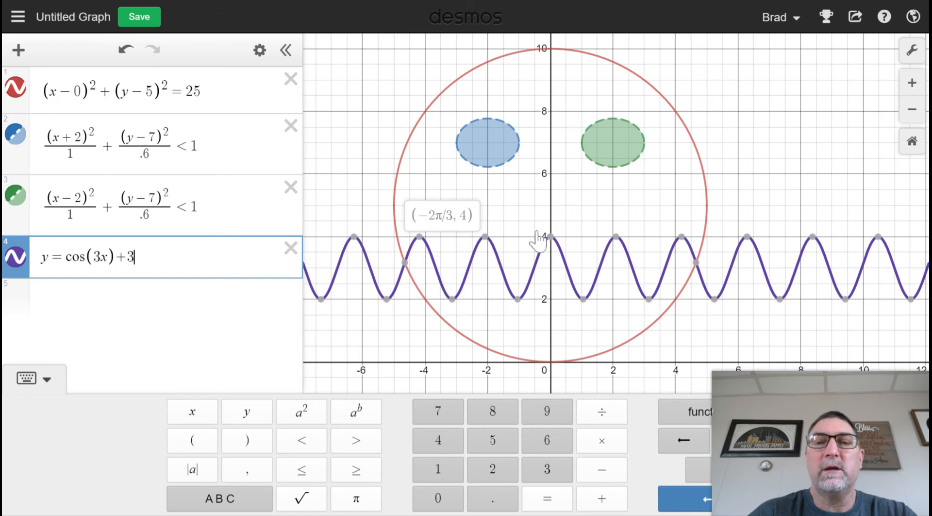
{"action": "left_click", "coordinate": [615, 237]}
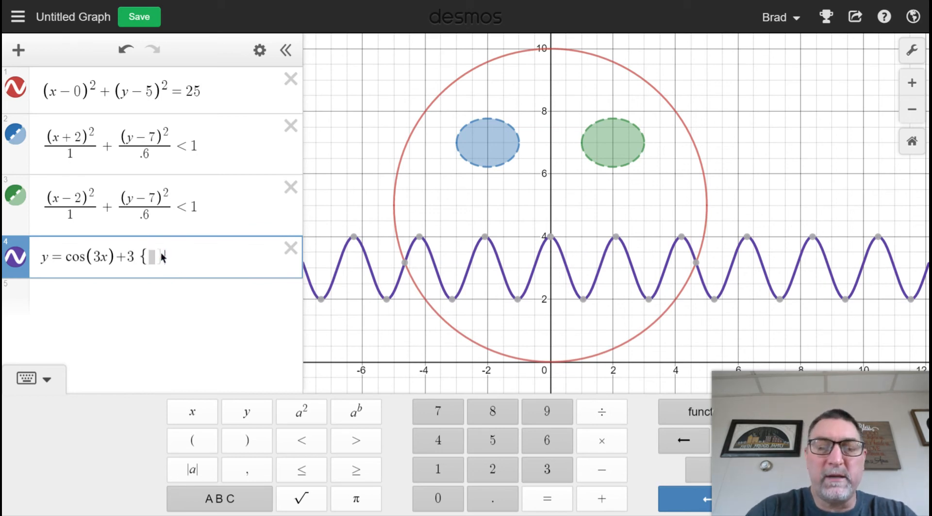
{"action": "left_click", "coordinate": [162, 252]}
{"action": "type", "text": "-2"}
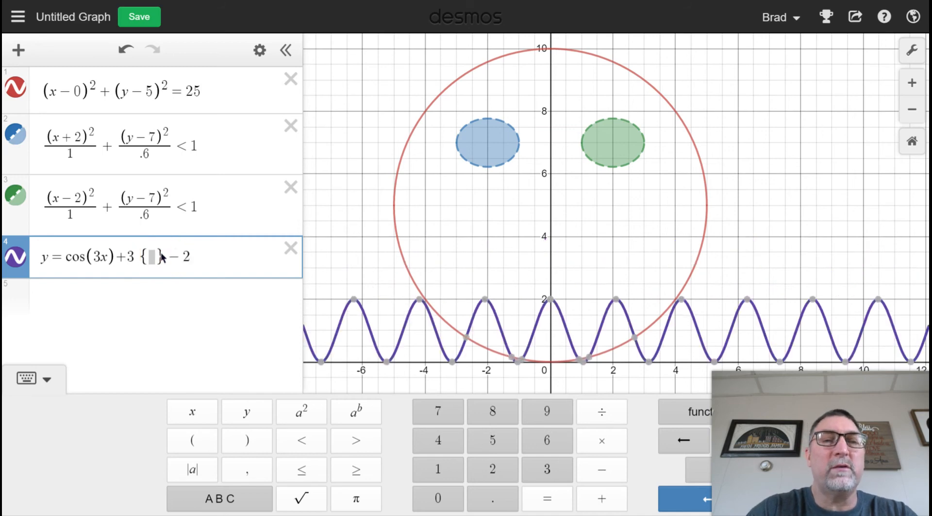
{"action": "type", "text": "<"}
{"action": "key", "text": "BackSpace"}
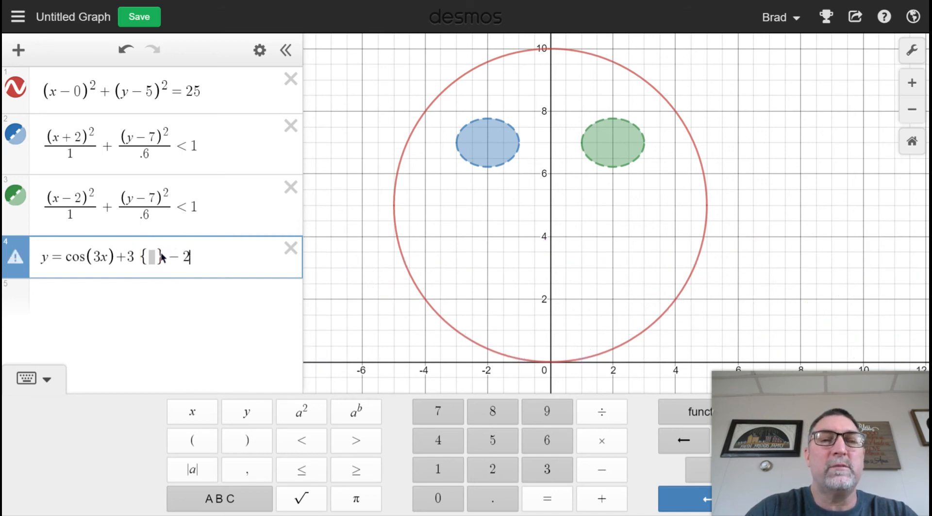
{"action": "left_click", "coordinate": [162, 256]}
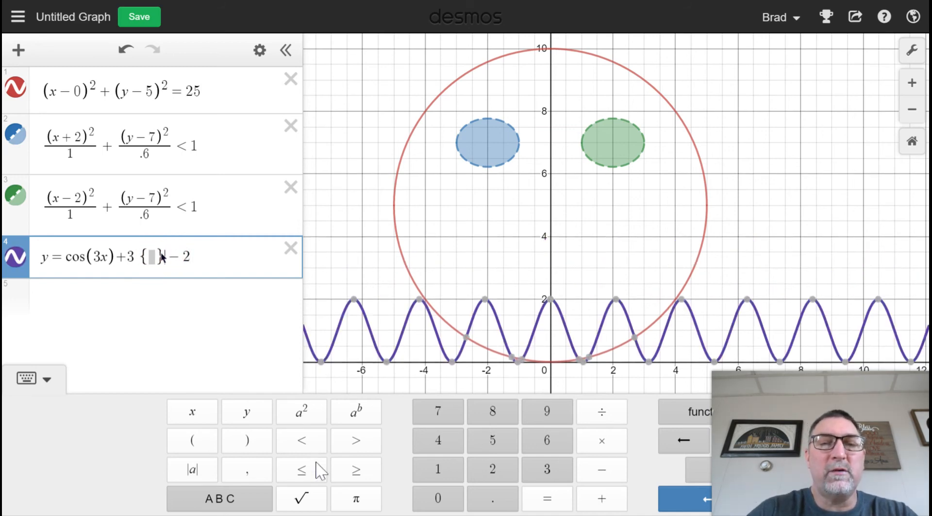
{"action": "left_click", "coordinate": [303, 469]}
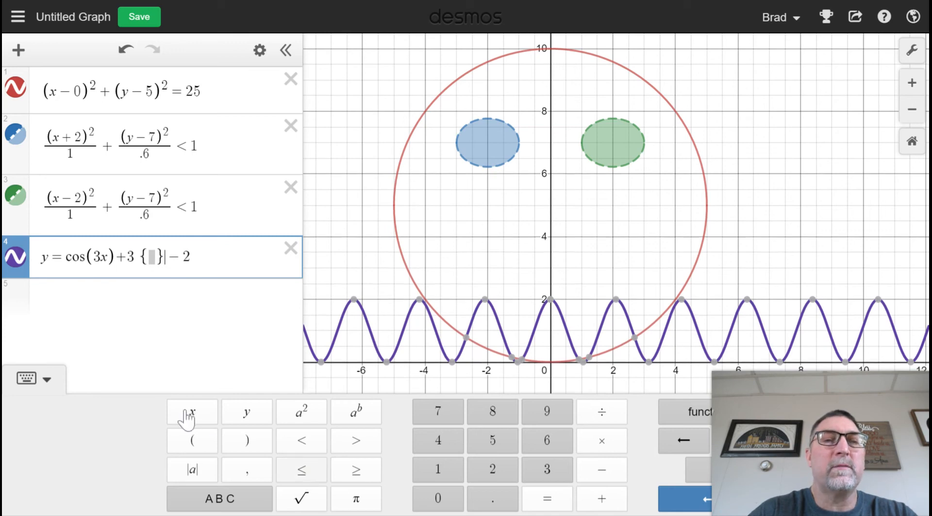
{"action": "left_click", "coordinate": [188, 413]}
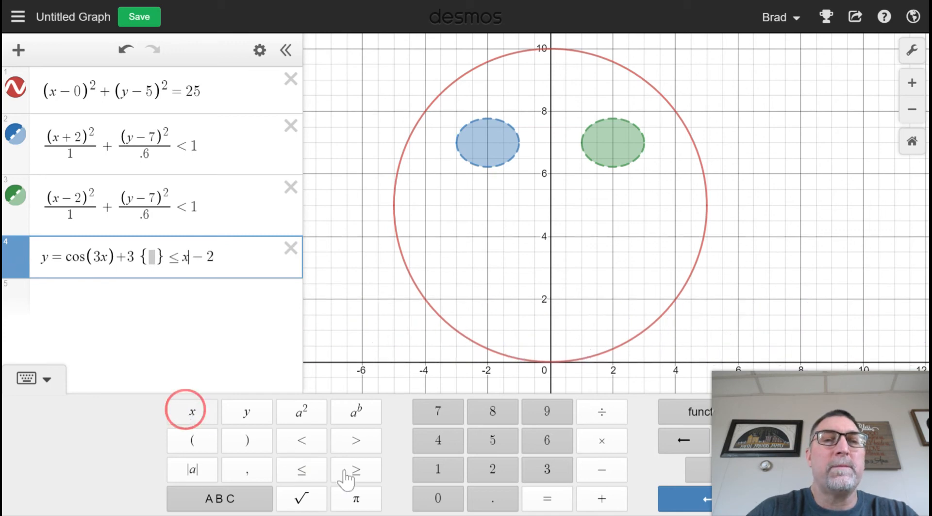
{"action": "left_click", "coordinate": [224, 254]}
{"action": "key", "text": "BackSpace"}
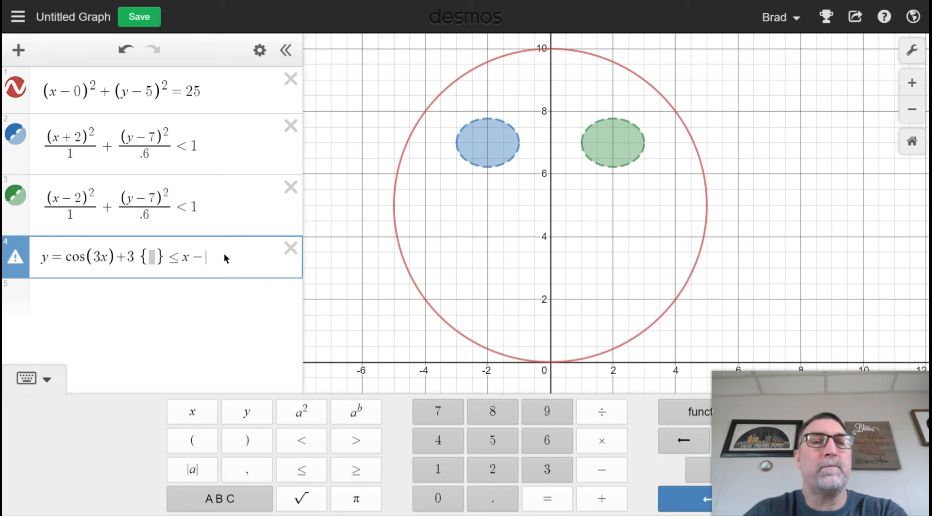
{"action": "key", "text": "BackSpace"}
{"action": "key", "text": "BackSpace"}
{"action": "key", "text": "BackSpace"}
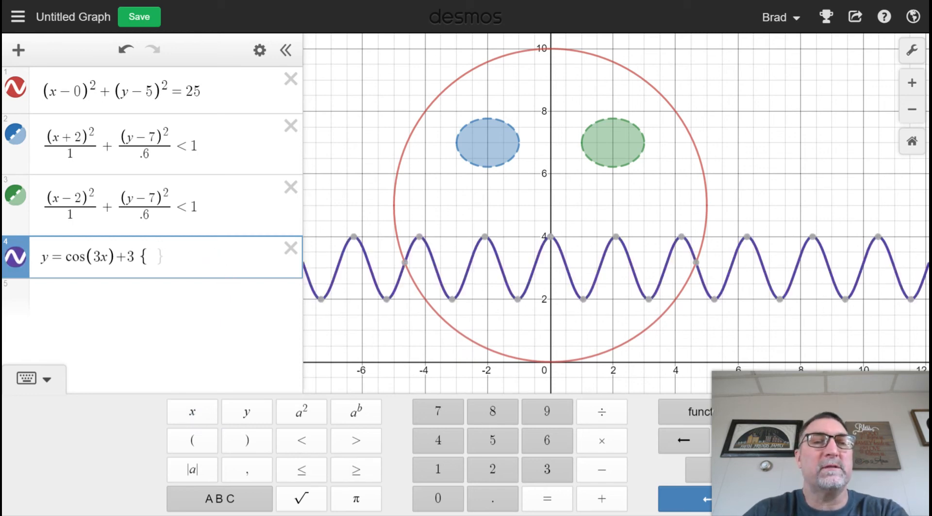
Step: Restrict the cosine curve in the fourth expression to the domain {−2 ≤ x ≤ 2}
{"action": "type", "text": "-2"}
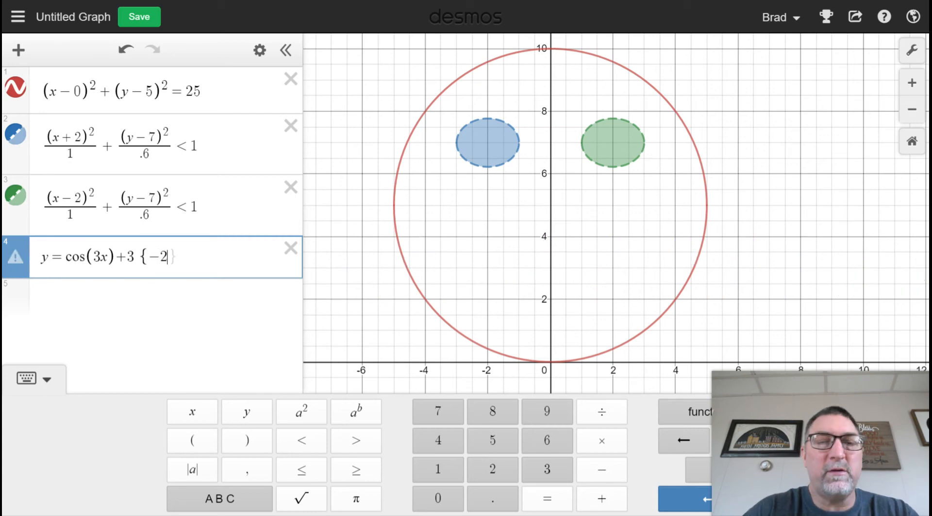
{"action": "left_click", "coordinate": [316, 469]}
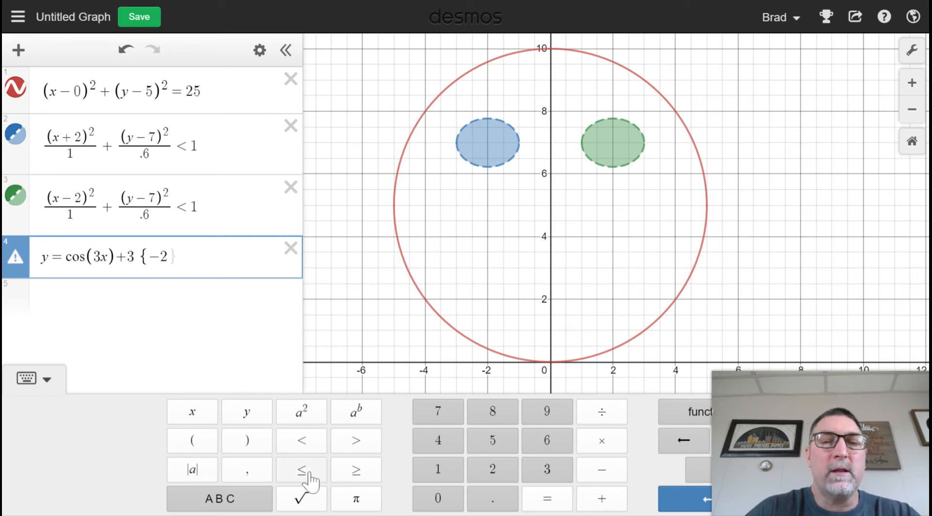
{"action": "left_click", "coordinate": [196, 413]}
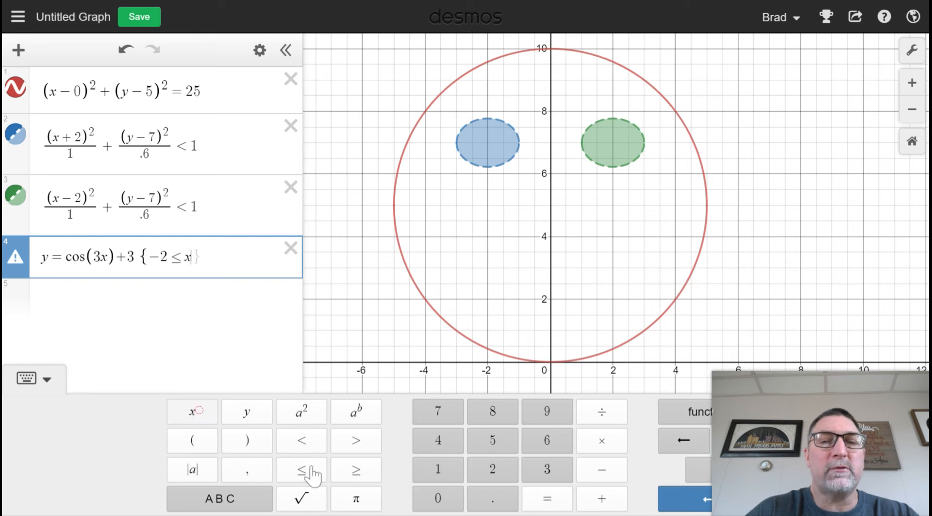
{"action": "left_click", "coordinate": [310, 470]}
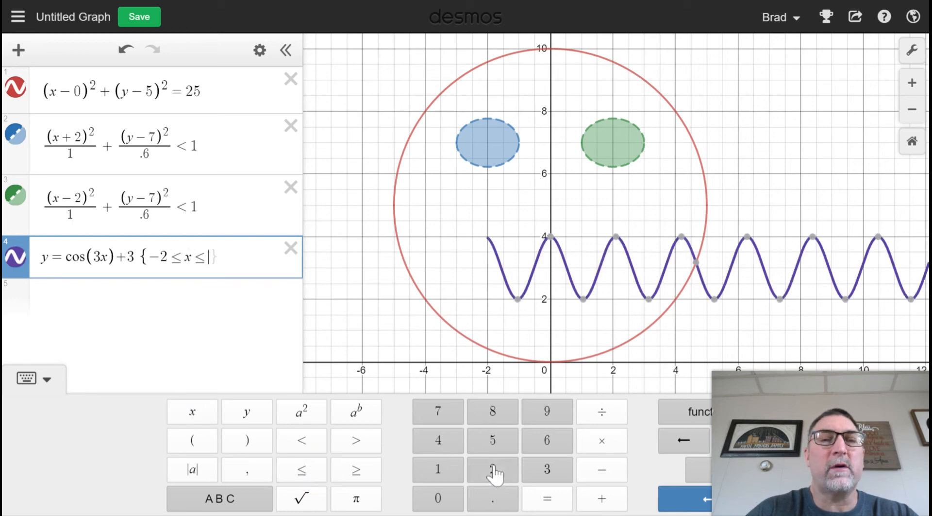
{"action": "left_click", "coordinate": [486, 460]}
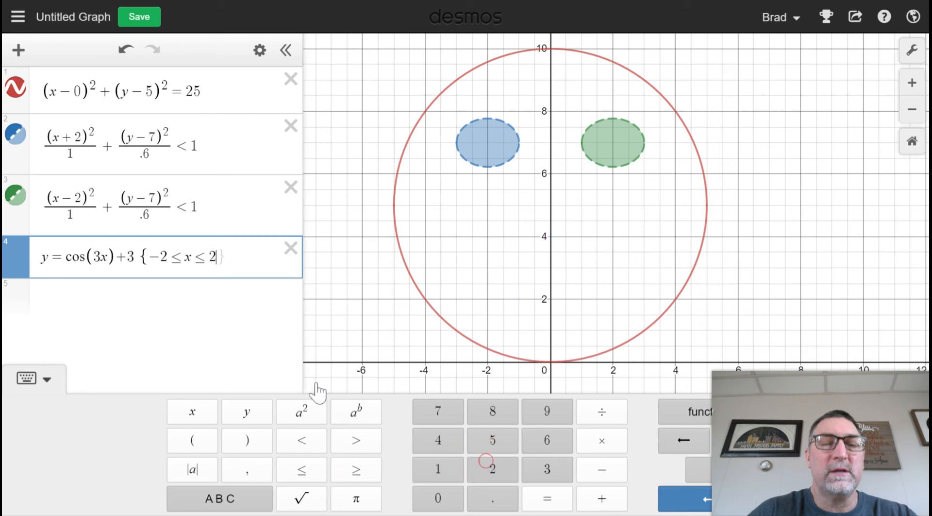
{"action": "left_click", "coordinate": [249, 438]}
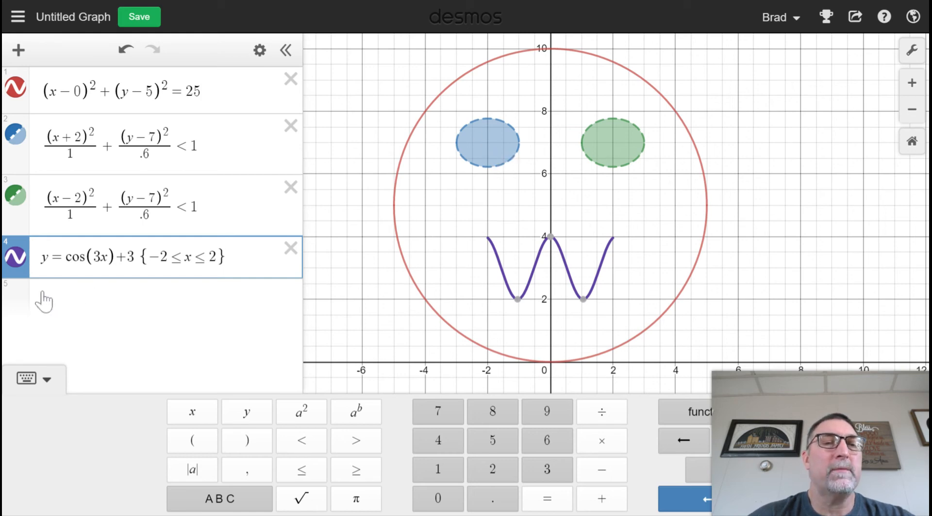
Step: Start a fifth expression below the cosine curve with an opening parenthesis and x
{"action": "key", "text": "Return"}
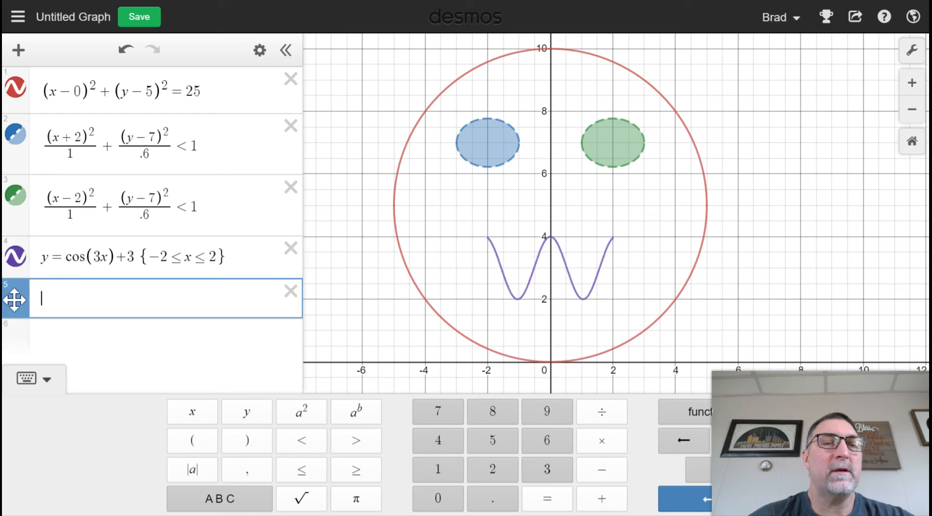
{"action": "left_click", "coordinate": [14, 299]}
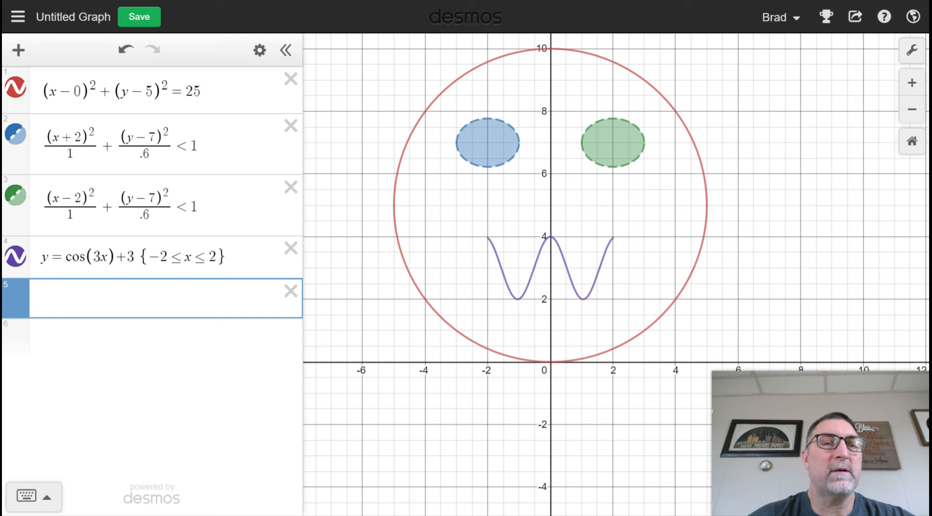
{"action": "left_click", "coordinate": [18, 294]}
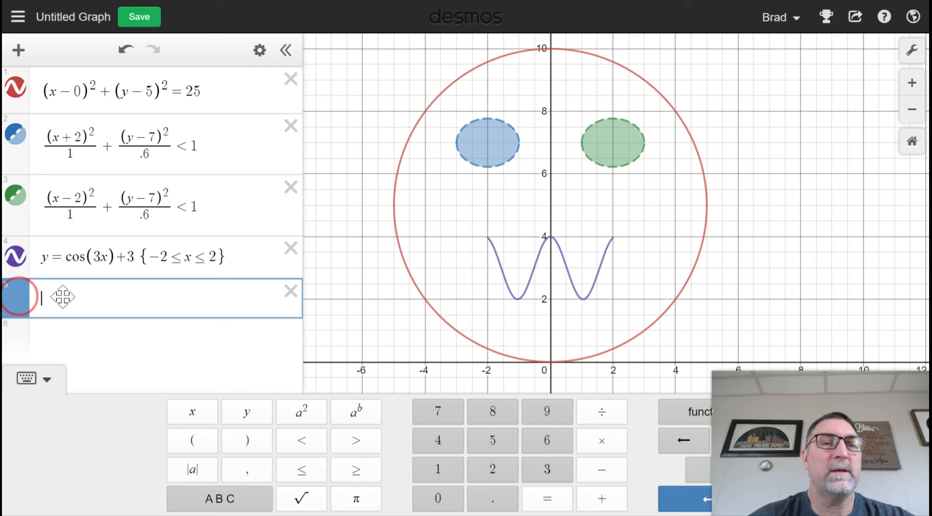
{"action": "left_click", "coordinate": [63, 297]}
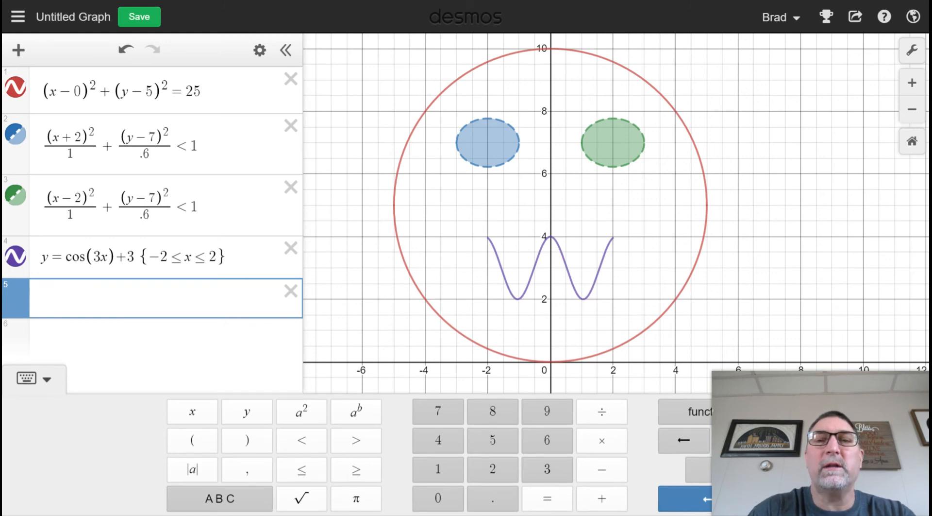
{"action": "type", "text": "("}
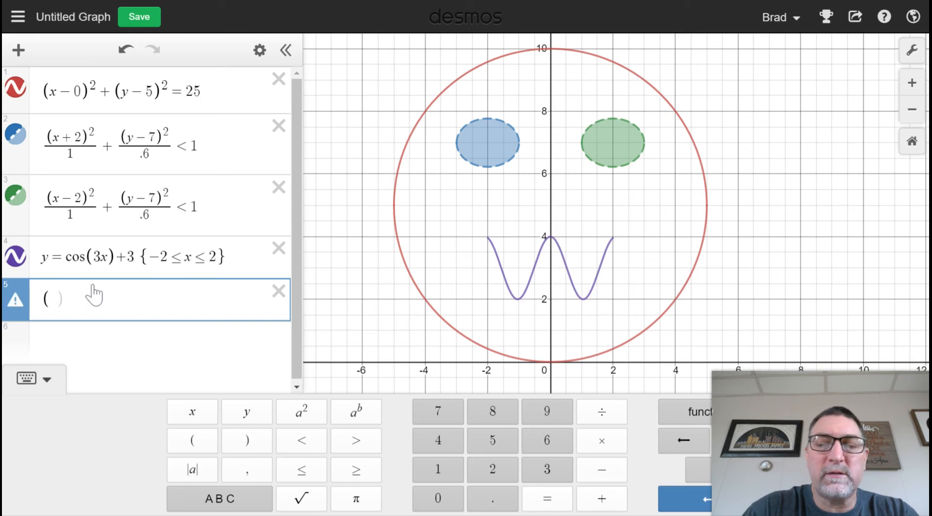
{"action": "type", "text": "x"}
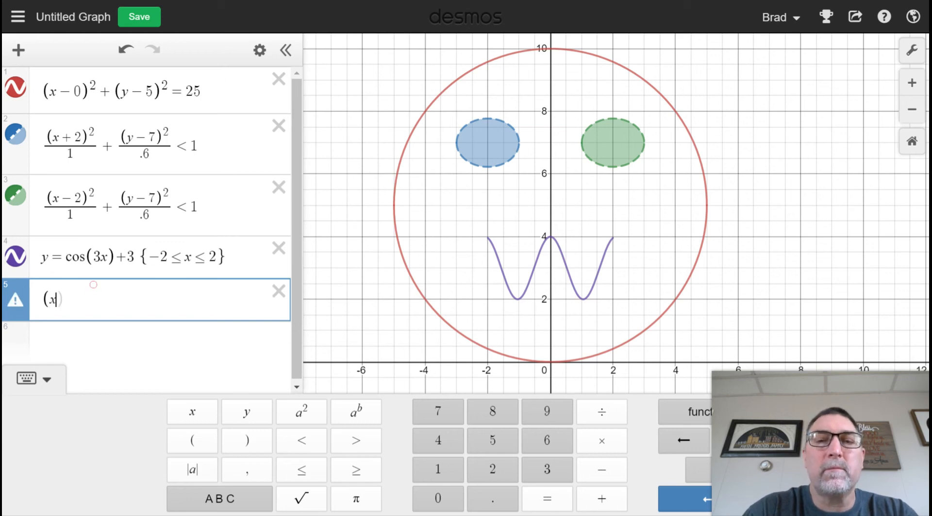
{"action": "type", "text": "_"}
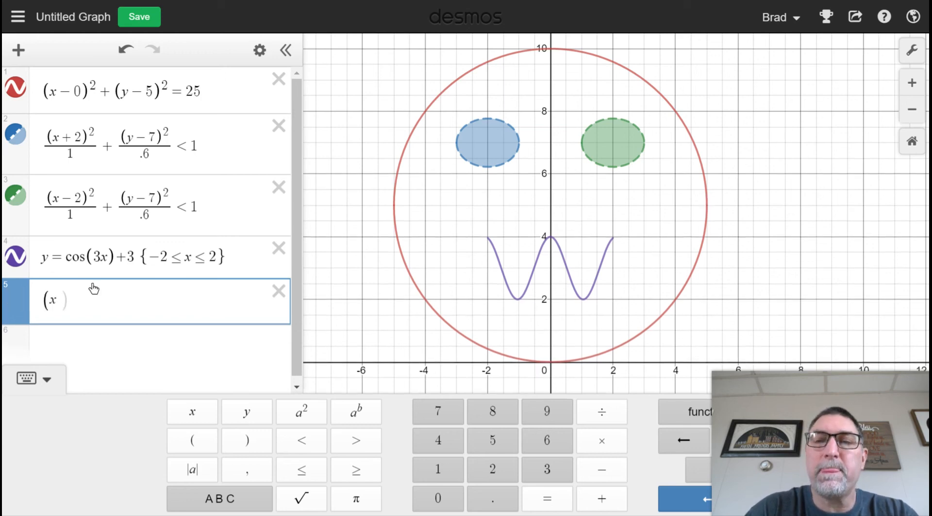
{"action": "type", "text": "+"}
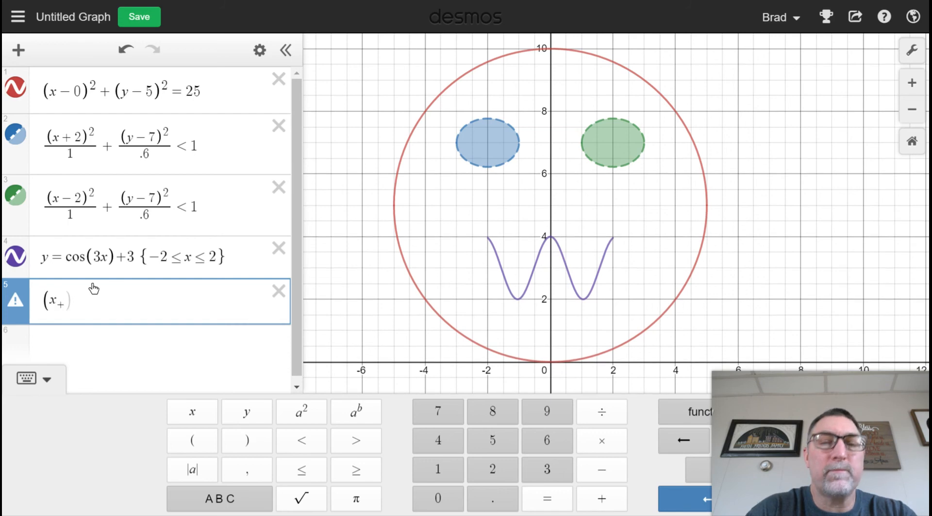
{"action": "key", "text": "BackSpace"}
{"action": "key", "text": "BackSpace"}
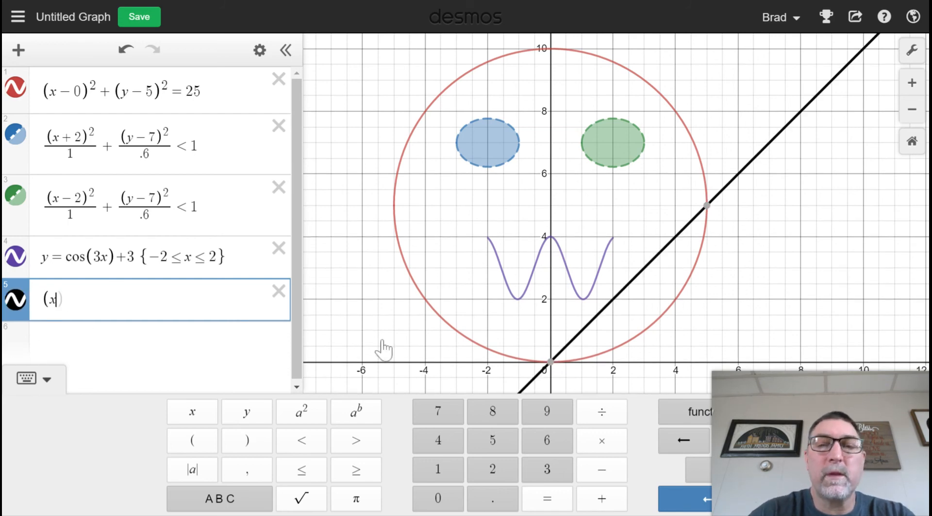
{"action": "key", "text": "Return"}
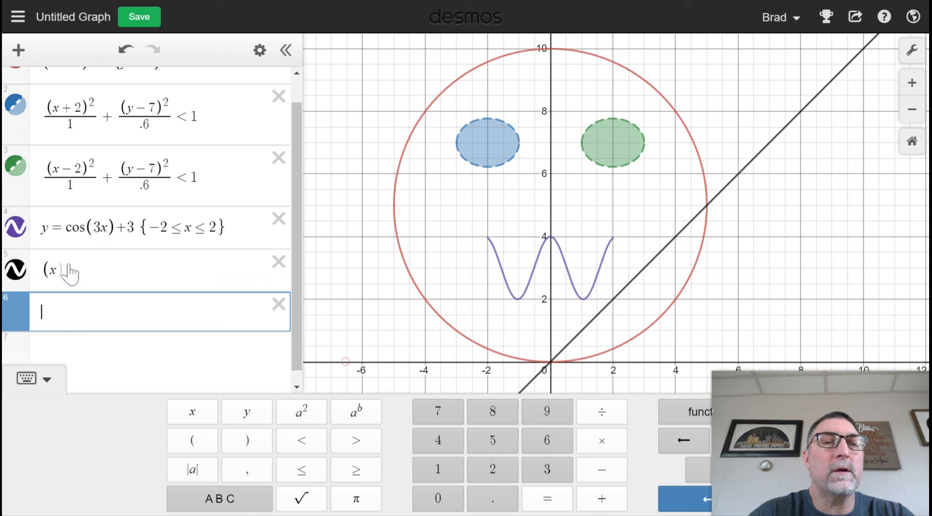
{"action": "type", "text": "+2"}
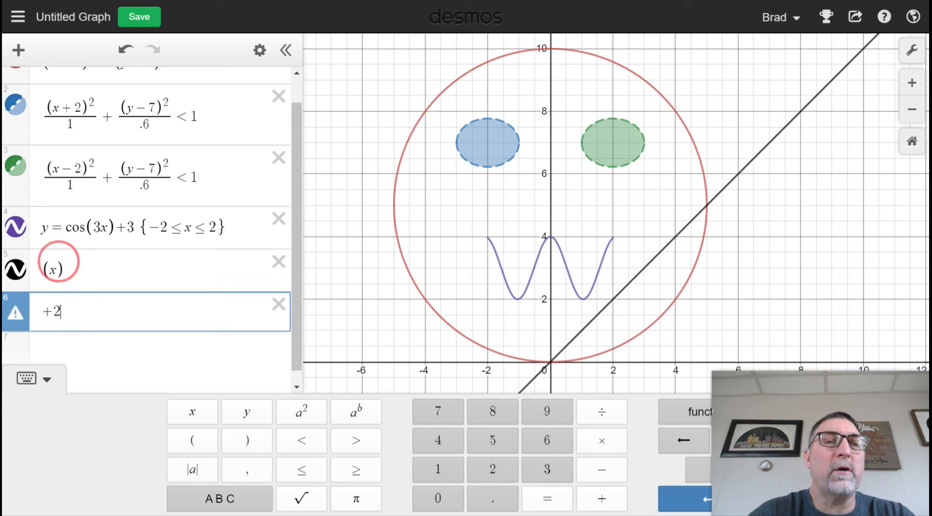
{"action": "left_click", "coordinate": [58, 267]}
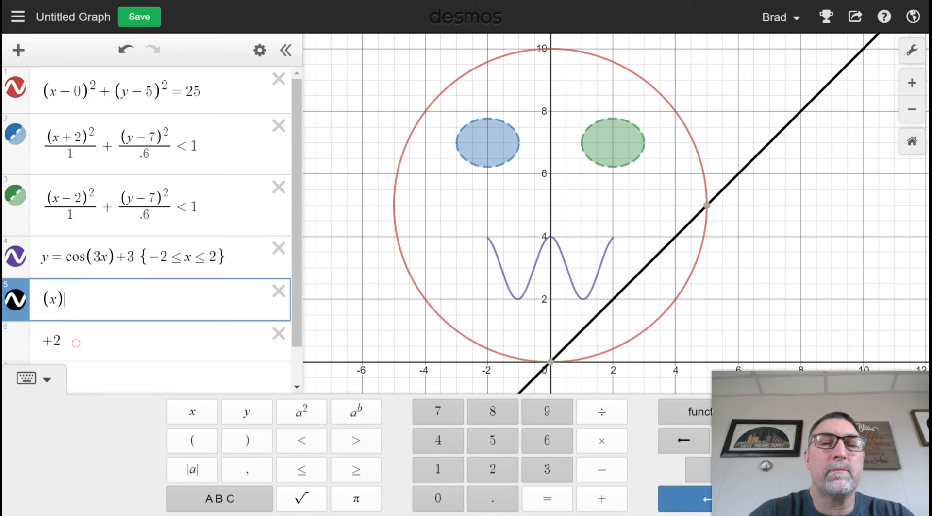
{"action": "left_click", "coordinate": [276, 340]}
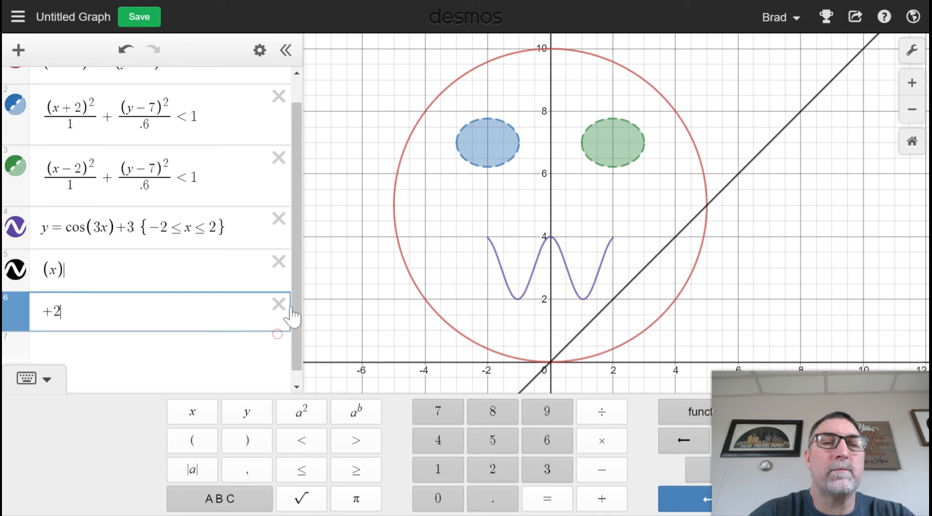
{"action": "left_click", "coordinate": [277, 334]}
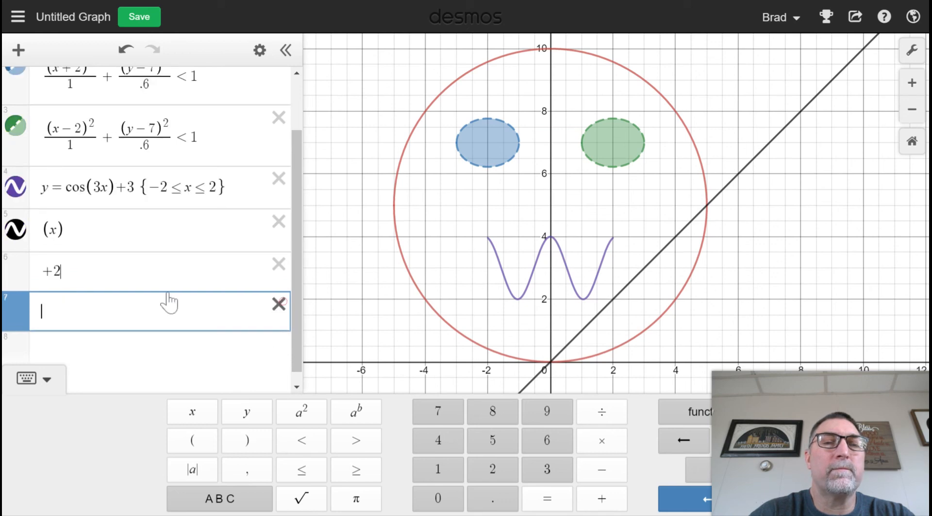
{"action": "left_click", "coordinate": [280, 303]}
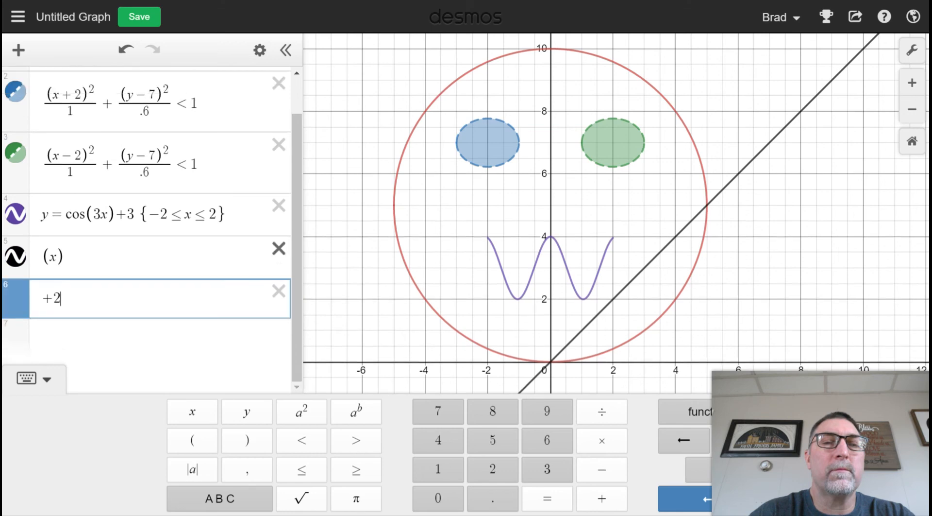
{"action": "left_click", "coordinate": [280, 292]}
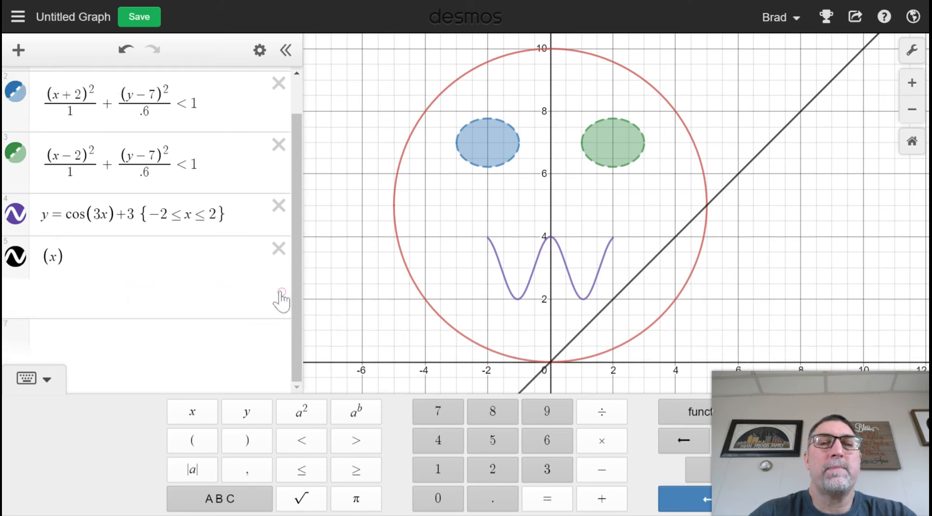
Step: Extend the fifth expression to ((x+2)^2) to graph a parabola
{"action": "left_click", "coordinate": [111, 279]}
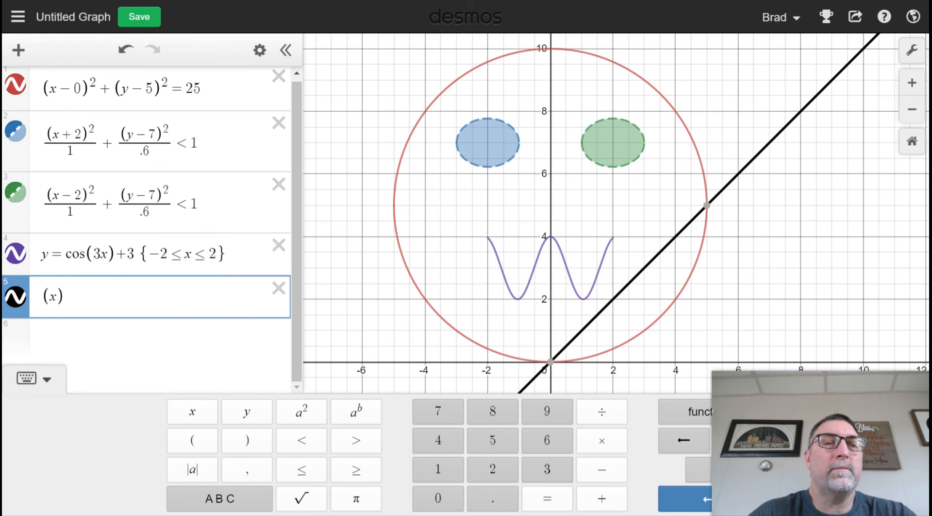
{"action": "left_click", "coordinate": [57, 297]}
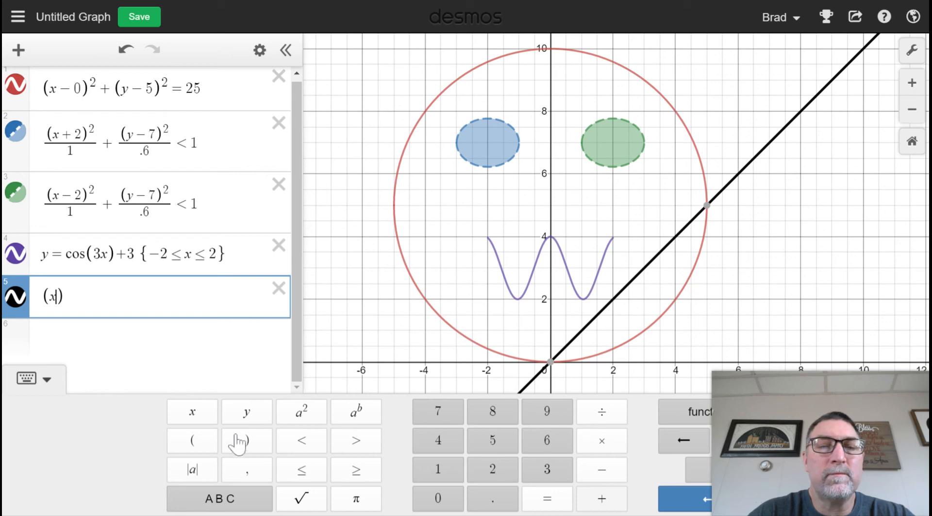
{"action": "left_click", "coordinate": [302, 411]}
{"action": "left_click", "coordinate": [86, 321]}
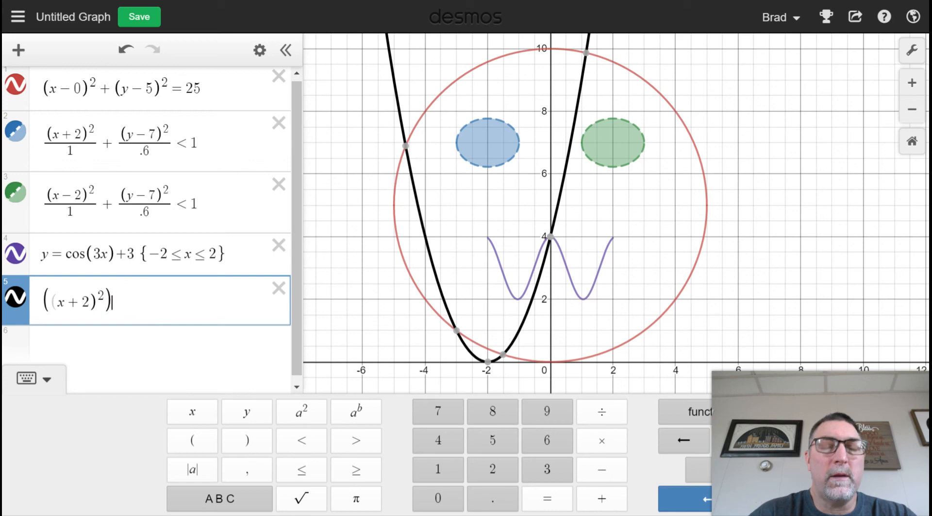
Step: Complete the fifth expression as ((x+2)^2)+(y−7)^2 ≤ 1 to shade a disc centred on the blue eye
{"action": "type", "text": "+"}
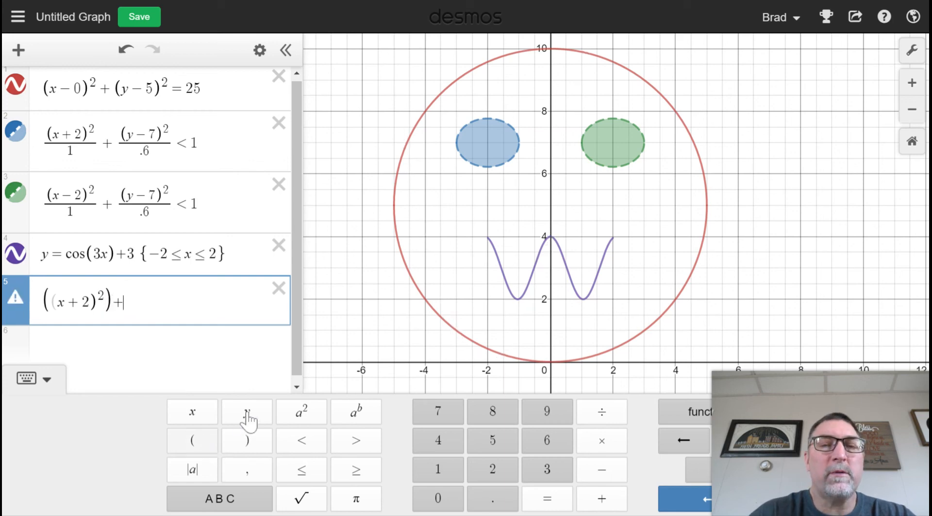
{"action": "type", "text": "("}
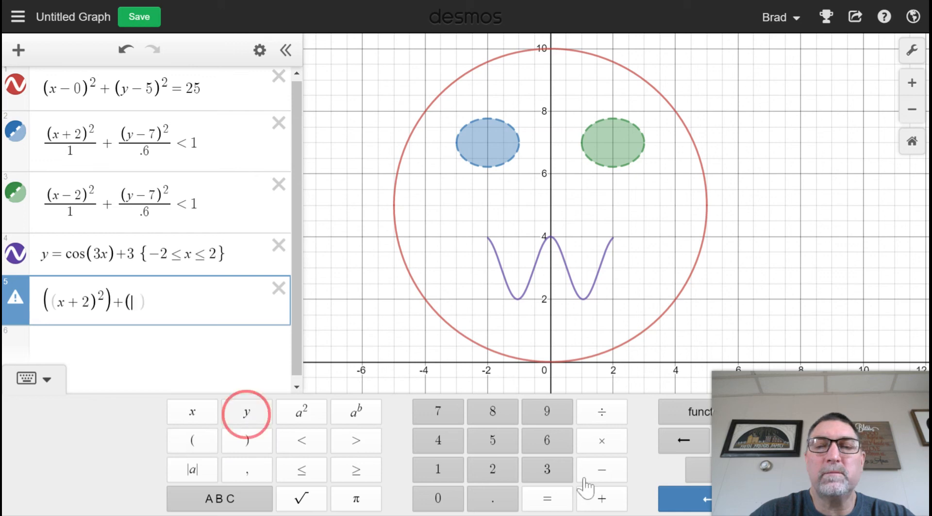
{"action": "type", "text": "y"}
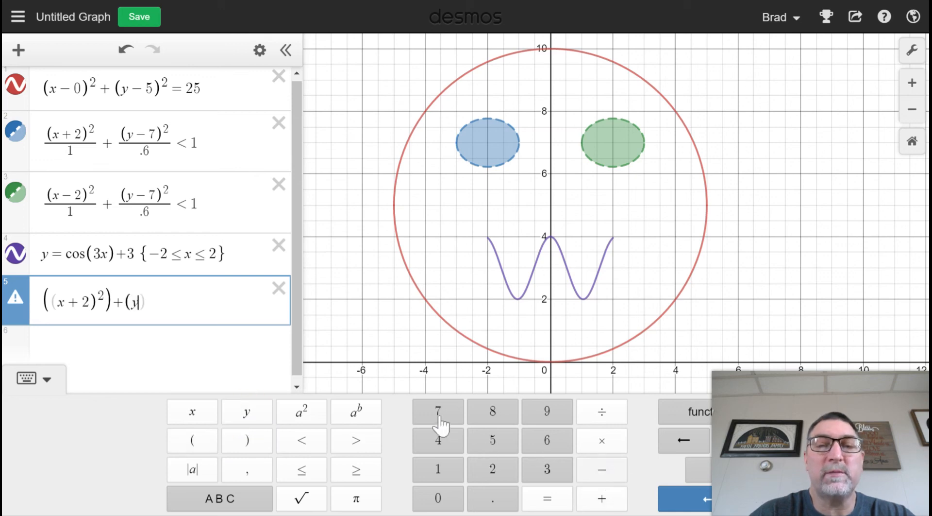
{"action": "type", "text": "-7"}
{"action": "left_click", "coordinate": [240, 442]}
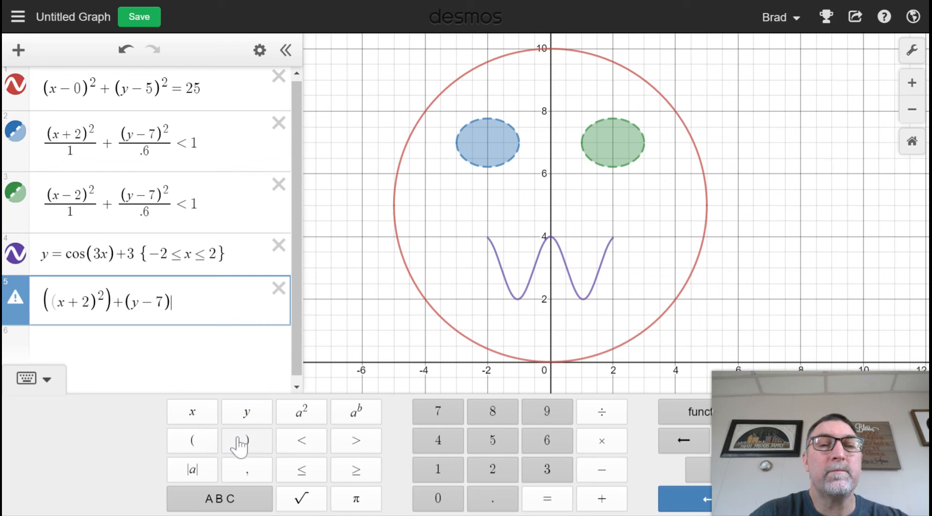
{"action": "left_click", "coordinate": [302, 417]}
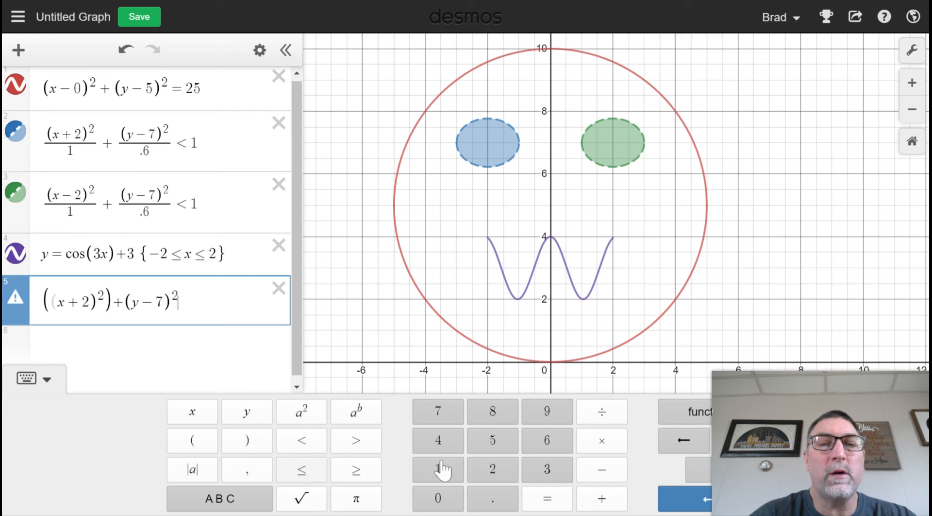
{"action": "type", "text": "<="}
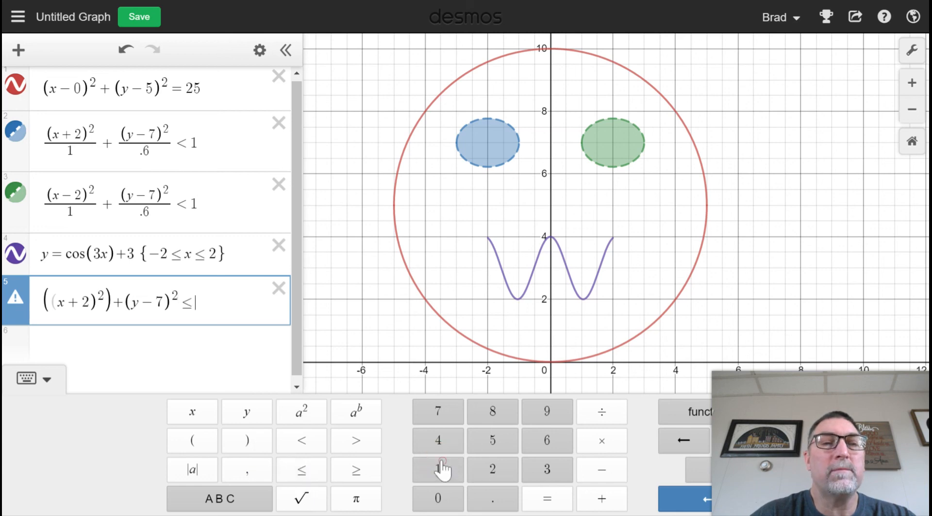
{"action": "left_click", "coordinate": [440, 467]}
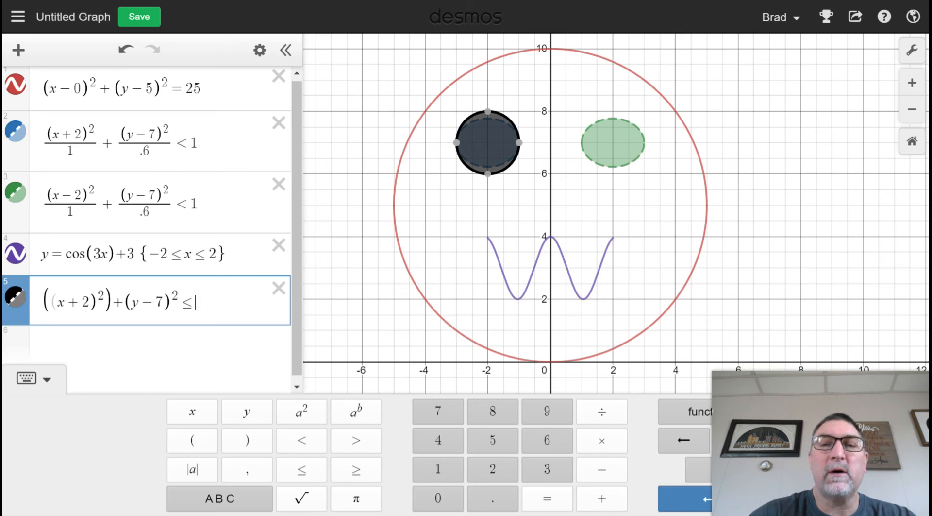
Step: Set the right side of the fifth inequality to .05 to make a small pupil in the blue eye, and inspect it up close
{"action": "key", "text": "BackSpace"}
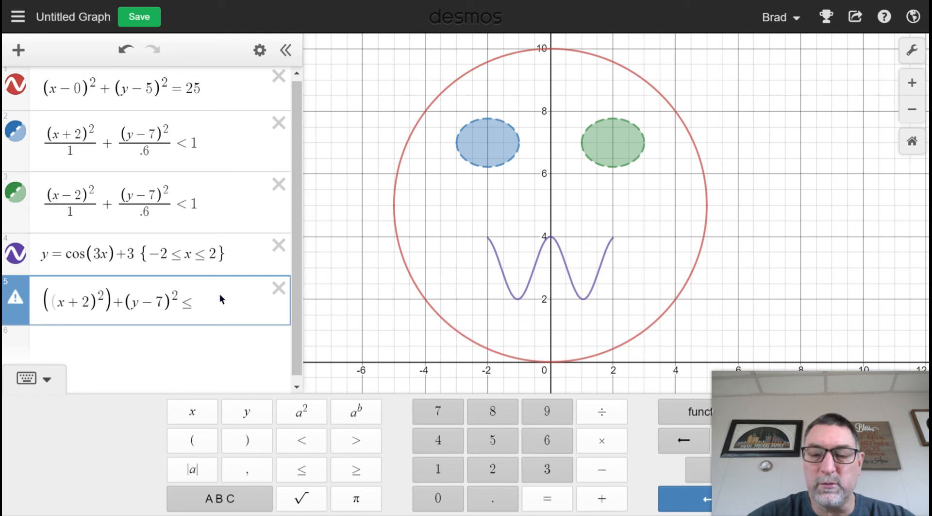
{"action": "type", "text": "..05"}
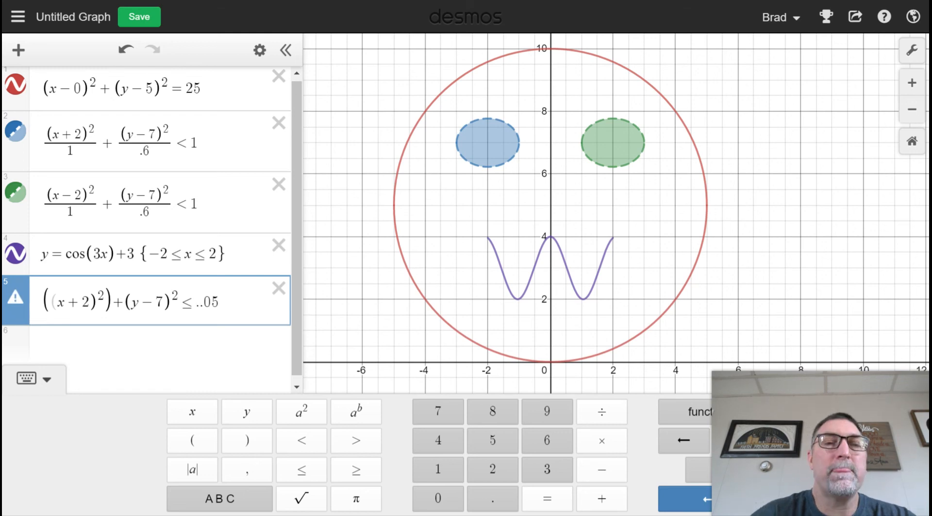
{"action": "key", "text": "BackSpace"}
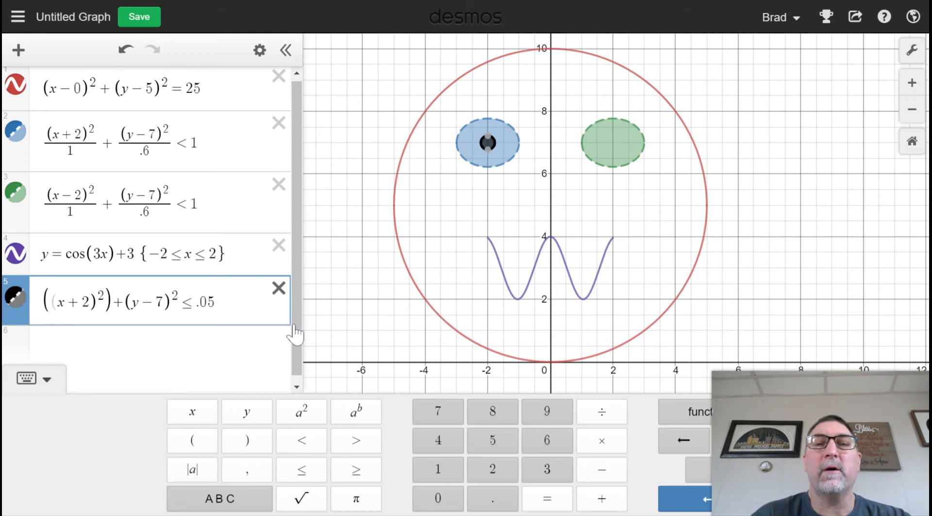
{"action": "left_click", "coordinate": [620, 189]}
{"action": "scroll", "coordinate": [619, 191], "scroll_direction": "up", "scroll_amount": 4}
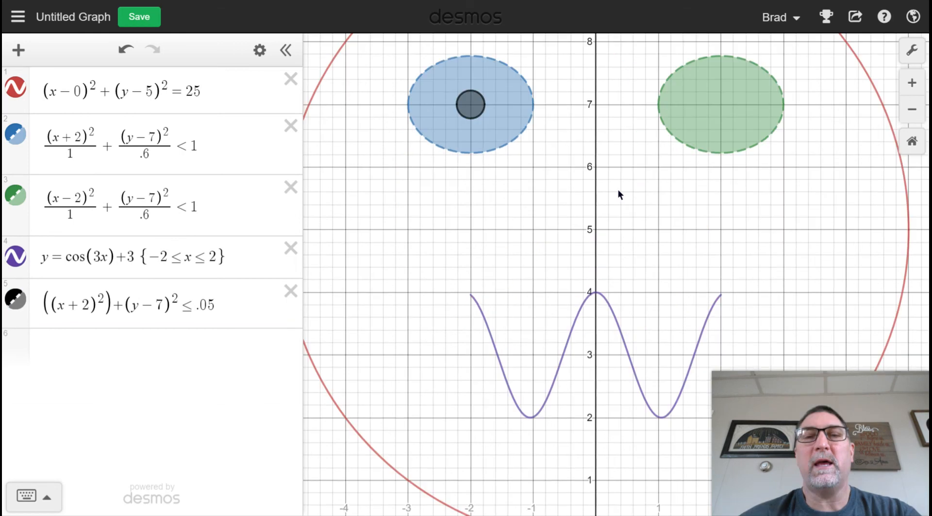